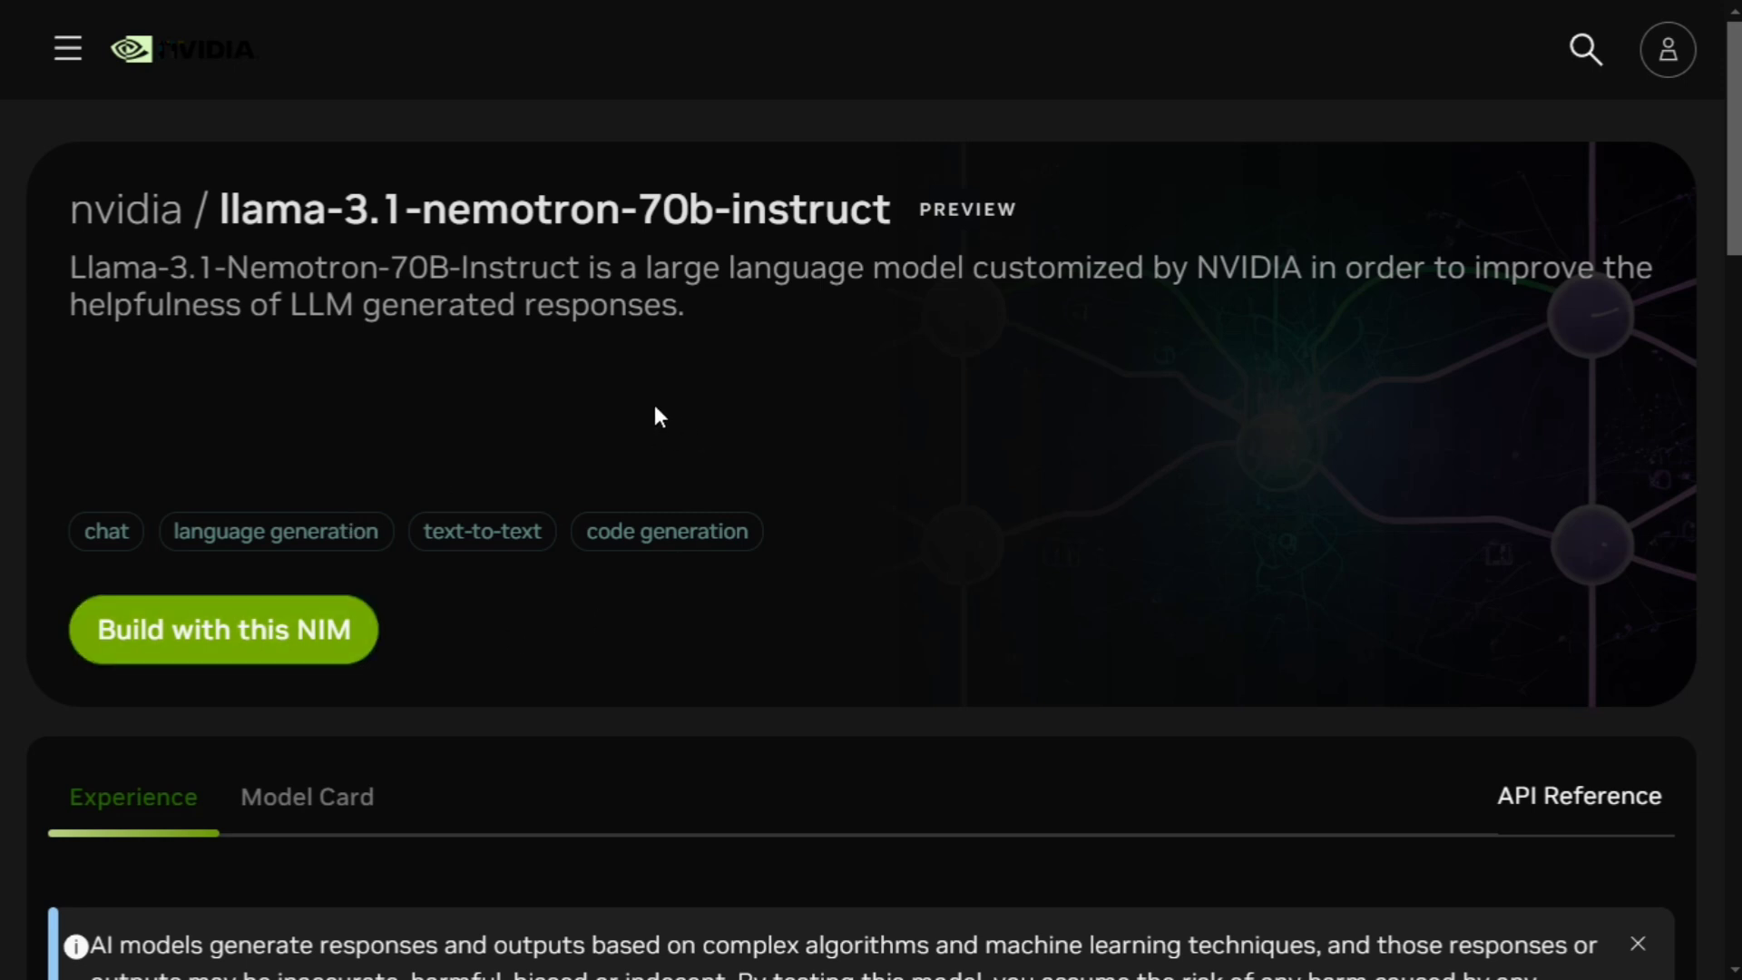
{"action": "left_click", "coordinate": [345, 796]}
{"action": "scroll", "coordinate": [633, 694], "scroll_direction": "down", "scroll_amount": 4}
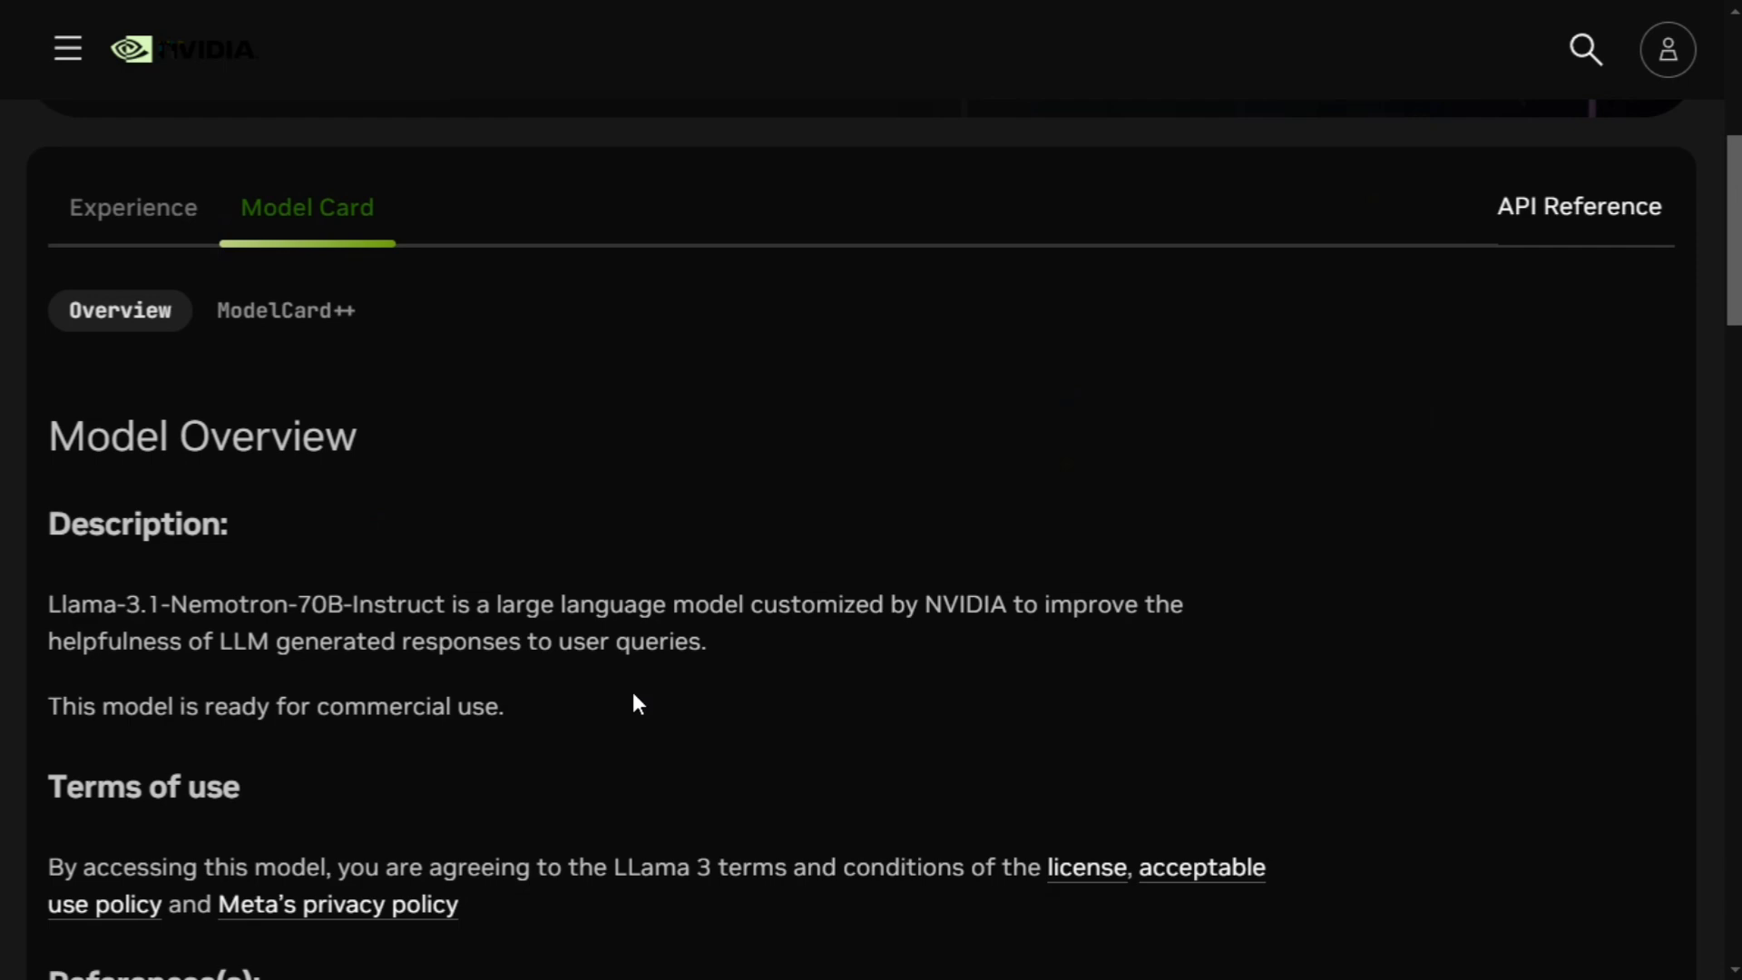
{"action": "scroll", "coordinate": [523, 594], "scroll_direction": "down", "scroll_amount": 2}
{"action": "scroll", "coordinate": [523, 594], "scroll_direction": "down", "scroll_amount": 3}
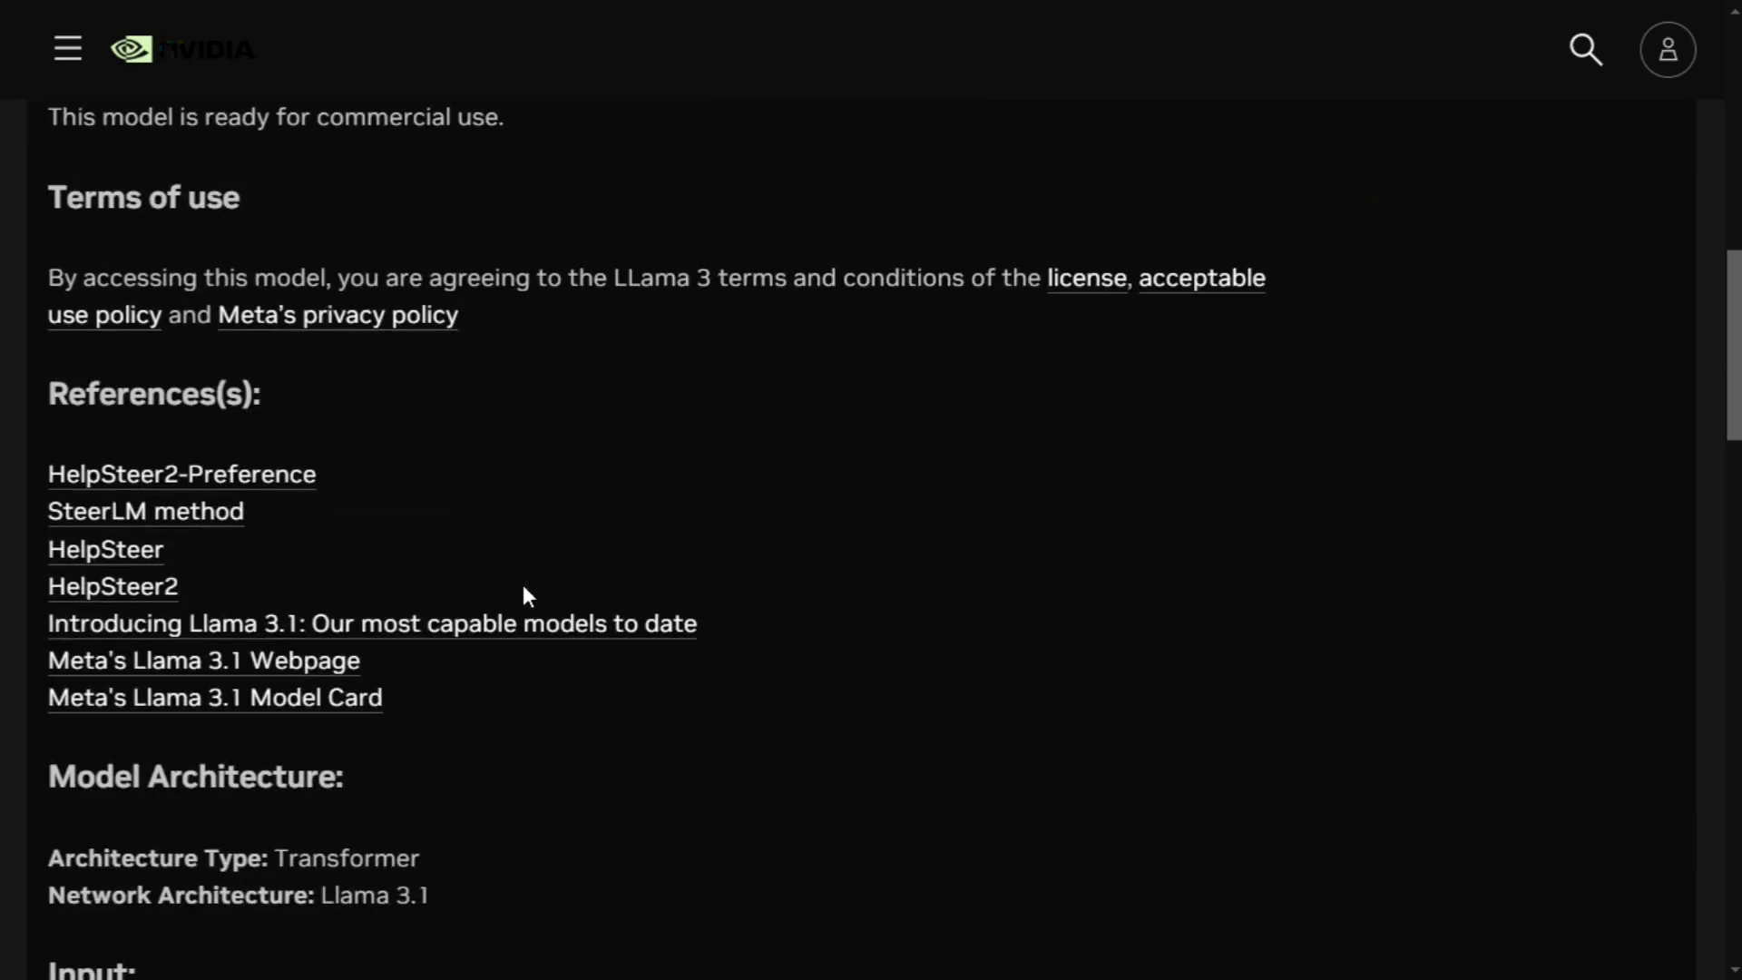
{"action": "scroll", "coordinate": [522, 595], "scroll_direction": "down", "scroll_amount": 3}
{"action": "scroll", "coordinate": [524, 594], "scroll_direction": "down", "scroll_amount": 6}
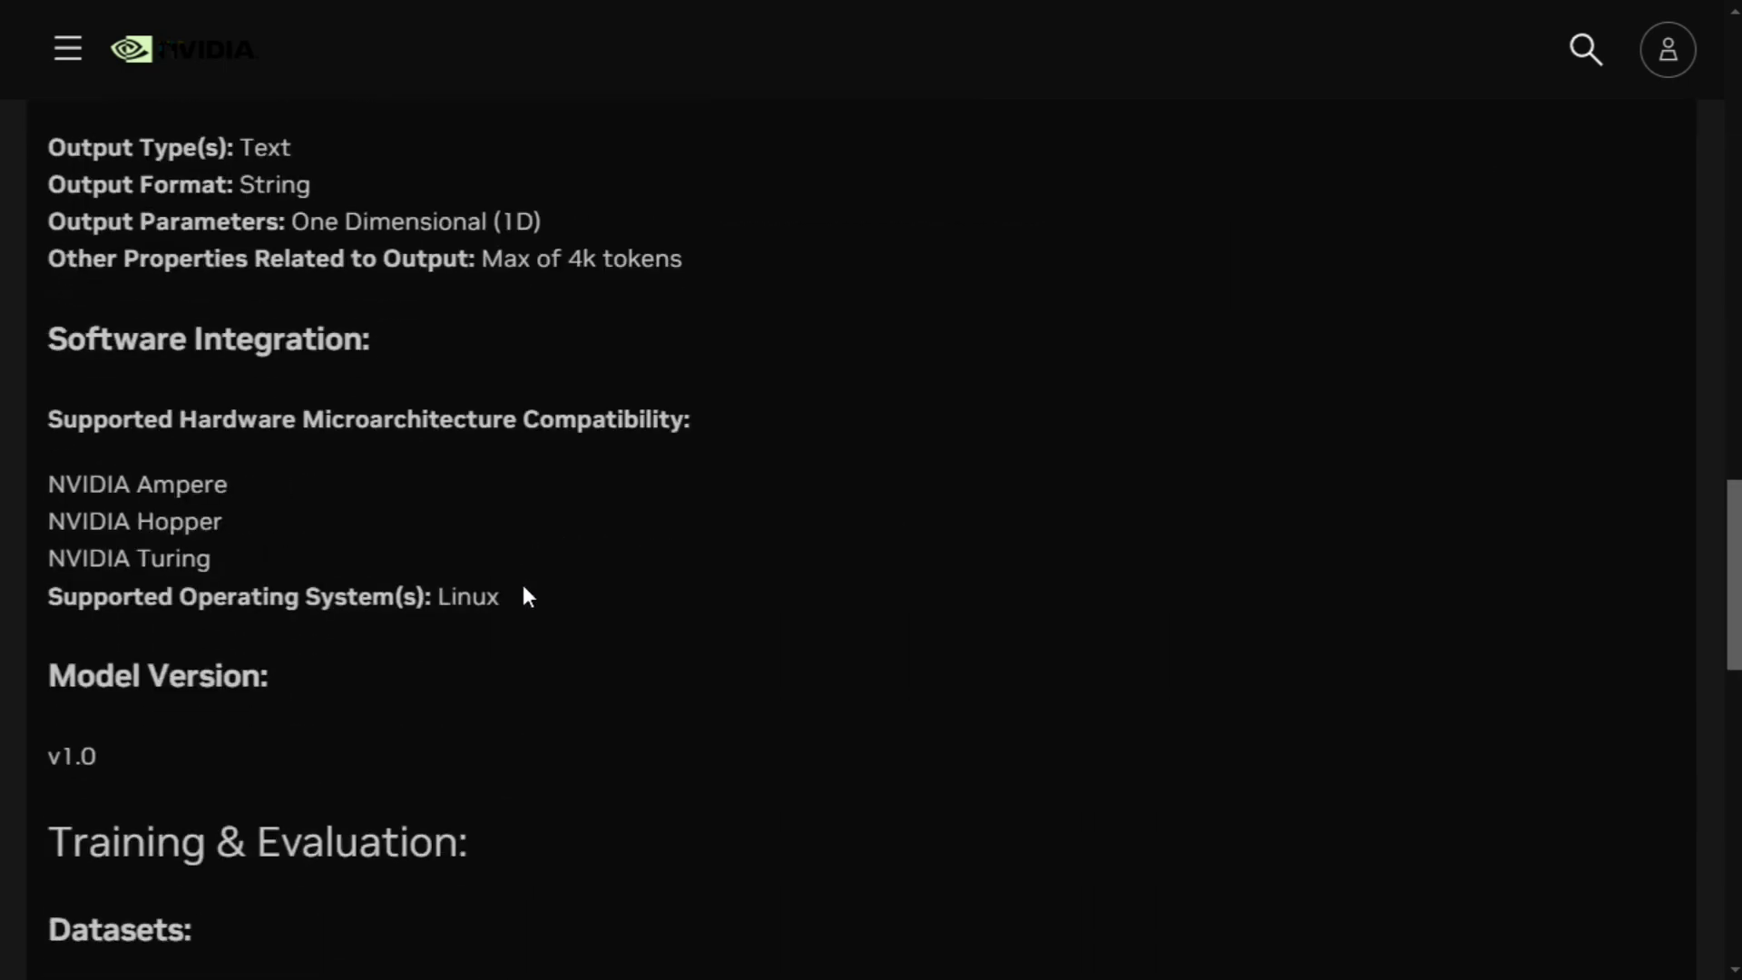
{"action": "scroll", "coordinate": [522, 595], "scroll_direction": "up", "scroll_amount": 5}
{"action": "scroll", "coordinate": [522, 595], "scroll_direction": "up", "scroll_amount": 9}
{"action": "scroll", "coordinate": [523, 594], "scroll_direction": "up", "scroll_amount": 4}
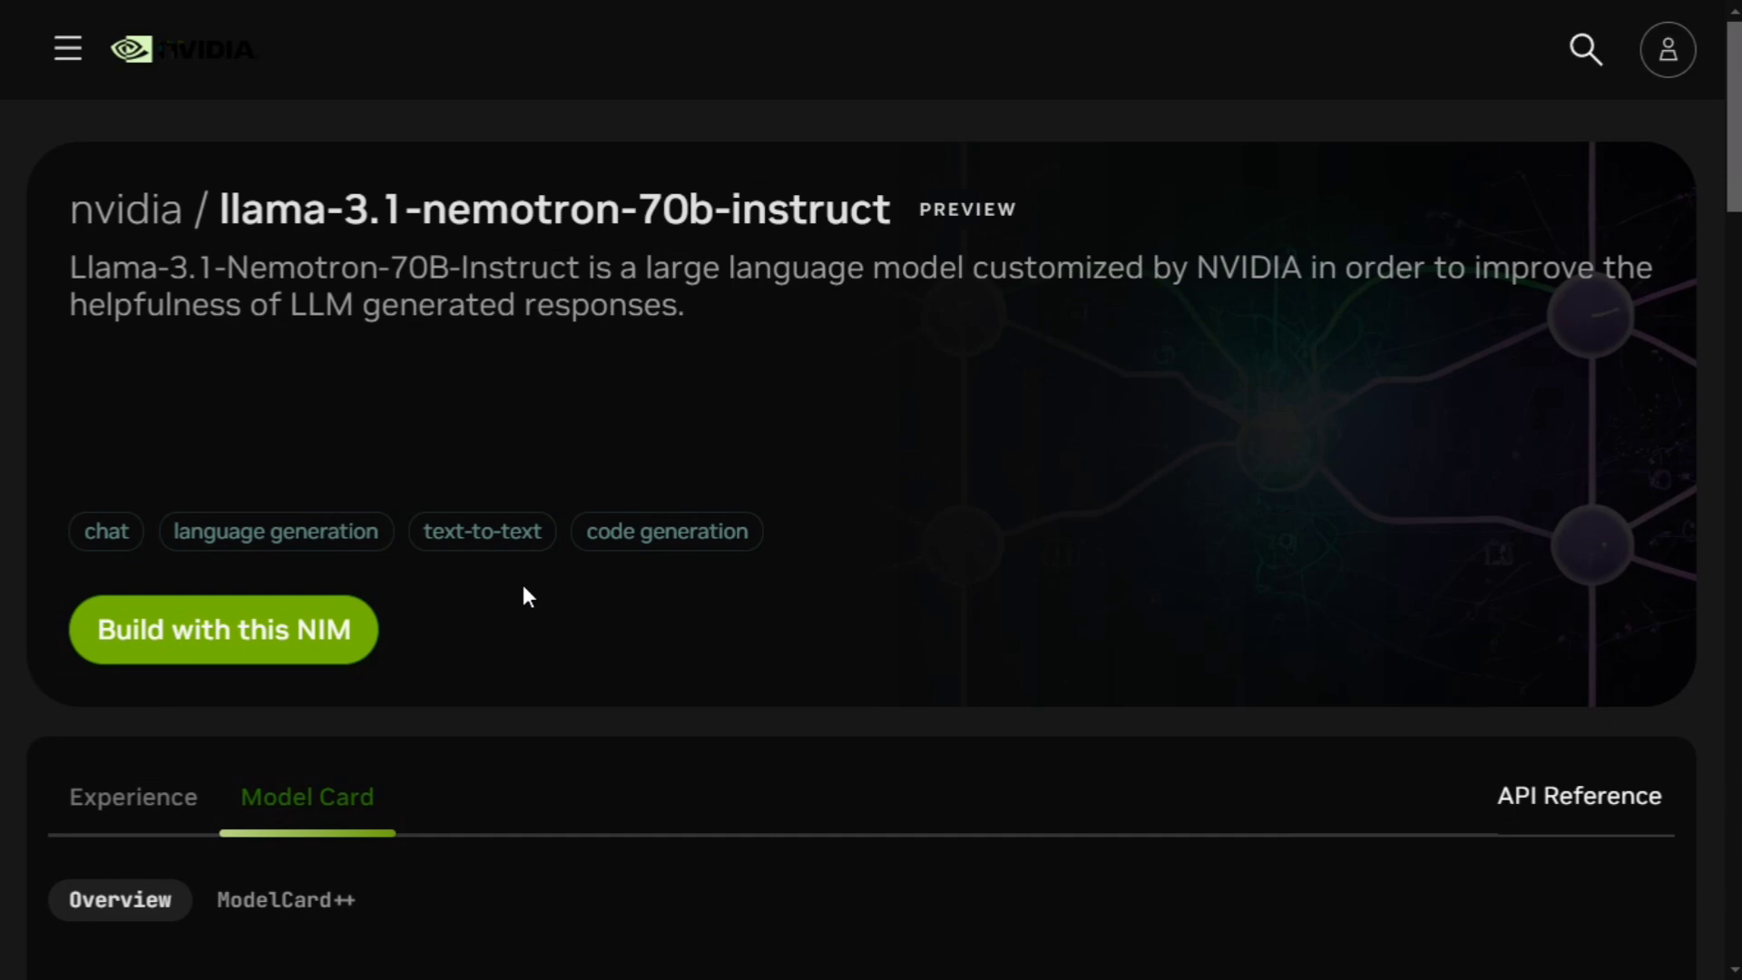
{"action": "left_click", "coordinate": [144, 794]}
{"action": "scroll", "coordinate": [275, 693], "scroll_direction": "down", "scroll_amount": 2}
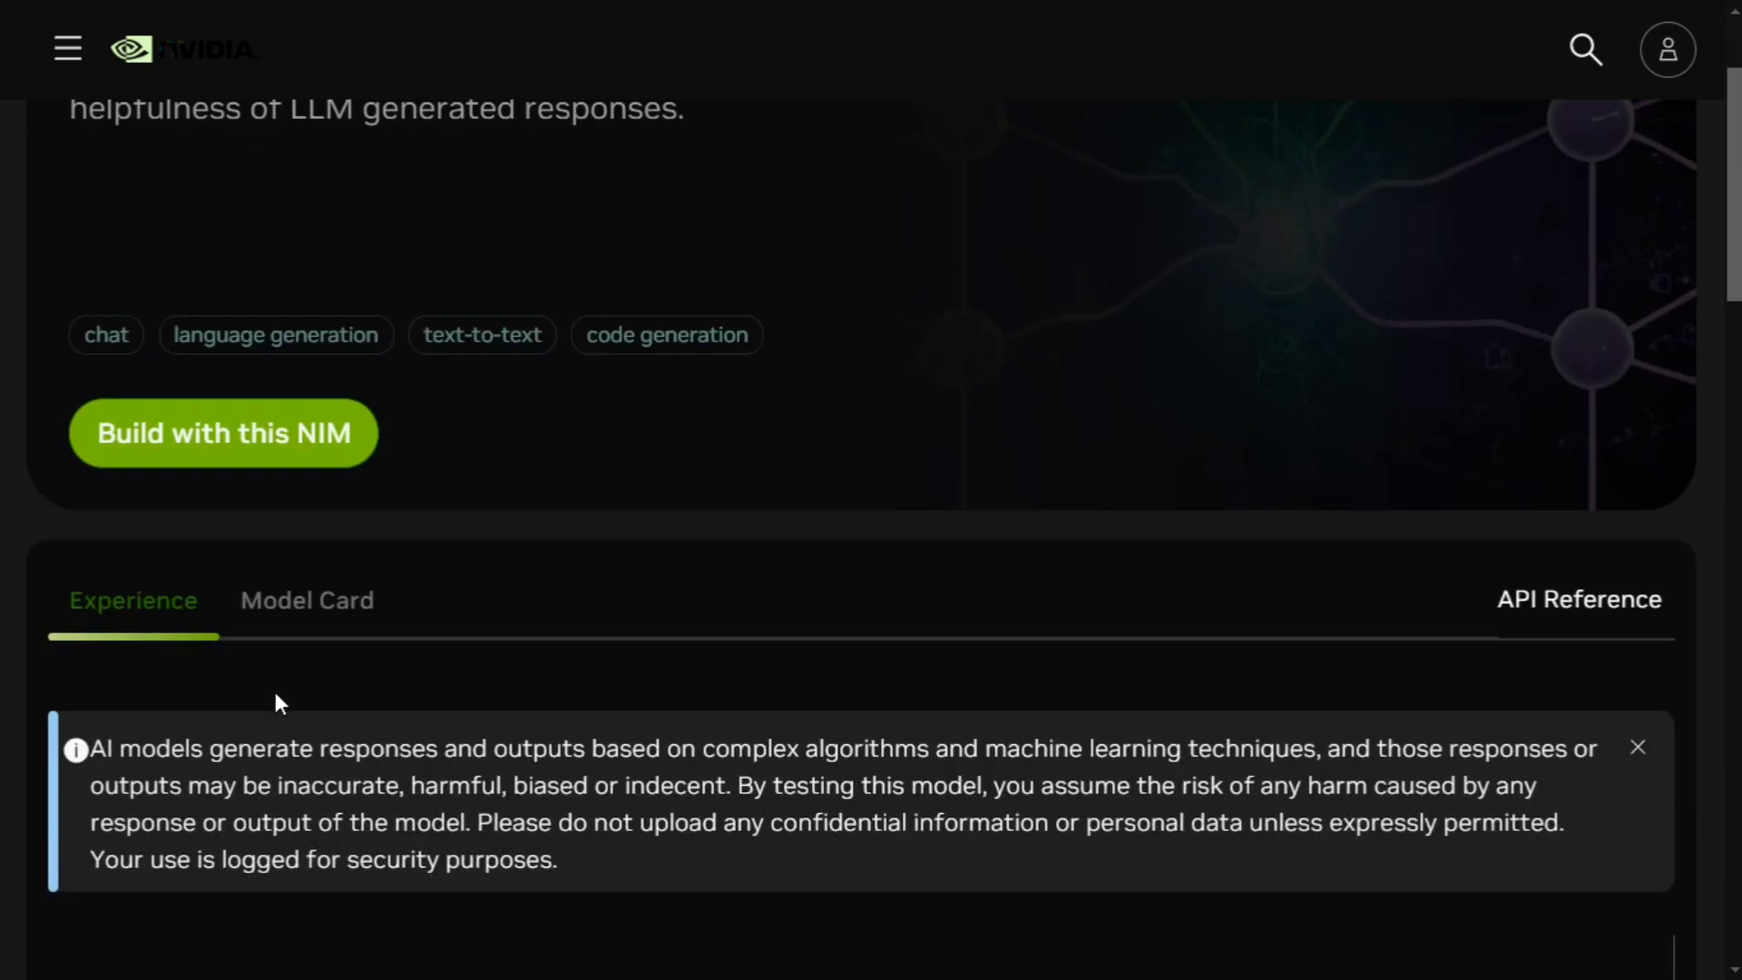
{"action": "scroll", "coordinate": [274, 701], "scroll_direction": "down", "scroll_amount": 3}
{"action": "scroll", "coordinate": [261, 672], "scroll_direction": "down", "scroll_amount": 2}
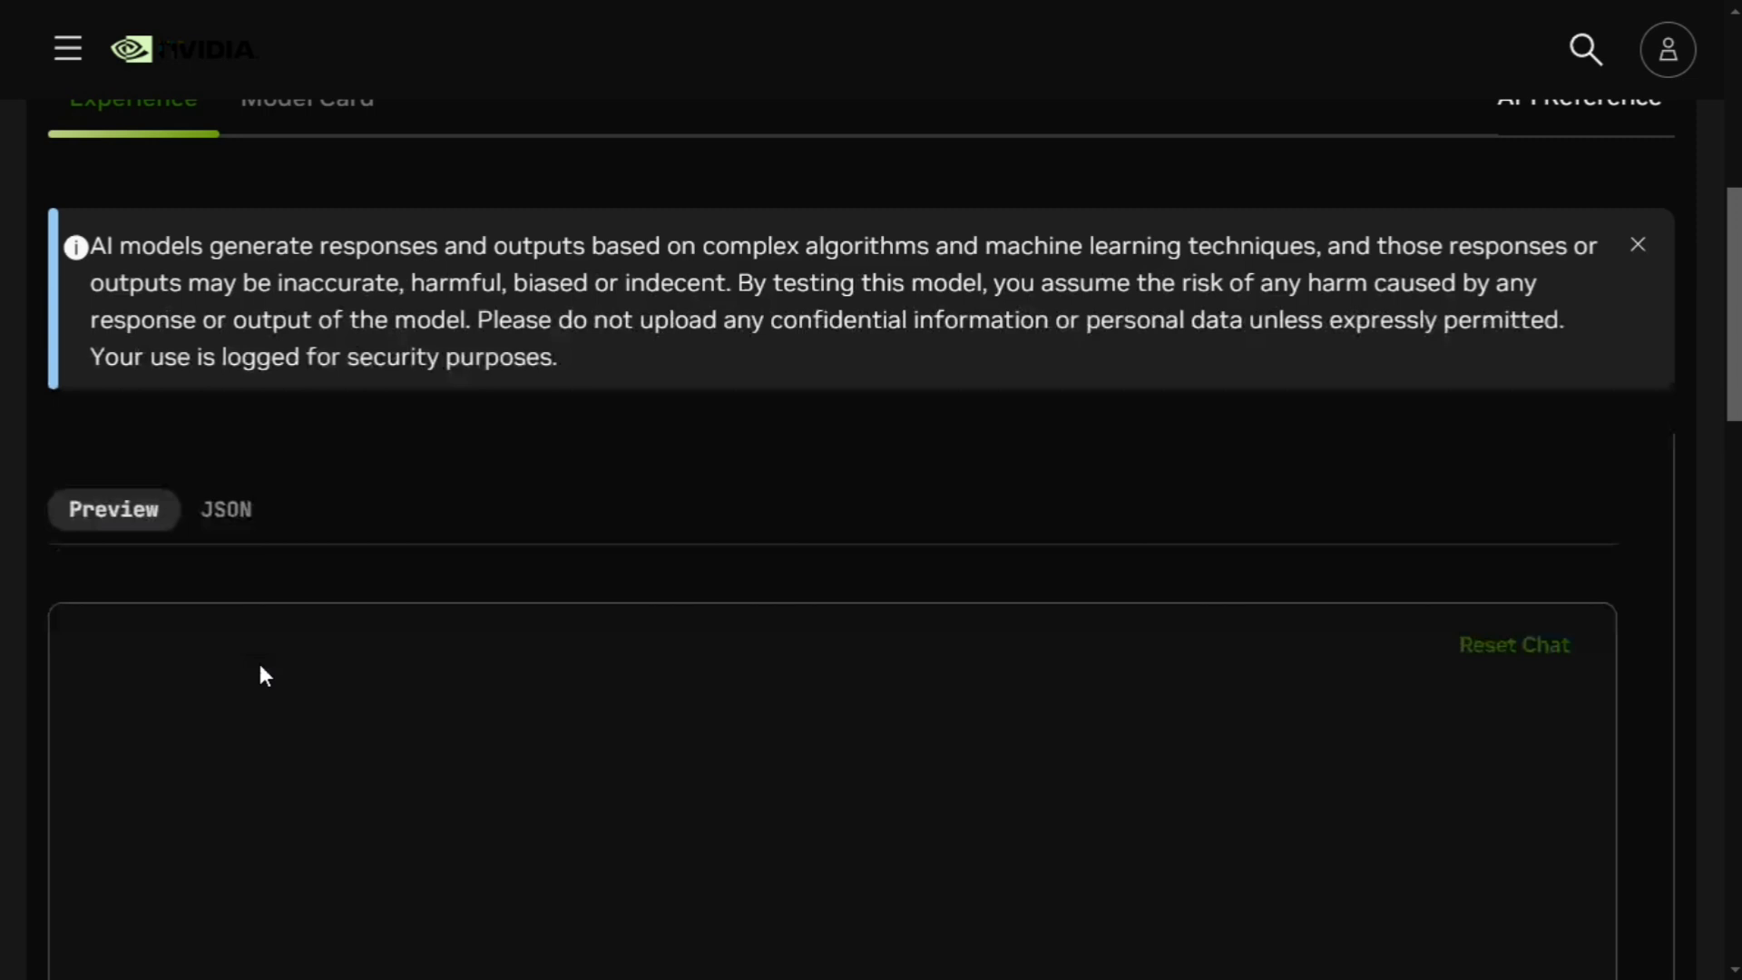
{"action": "scroll", "coordinate": [156, 557], "scroll_direction": "down", "scroll_amount": 3}
{"action": "scroll", "coordinate": [232, 722], "scroll_direction": "down", "scroll_amount": 3}
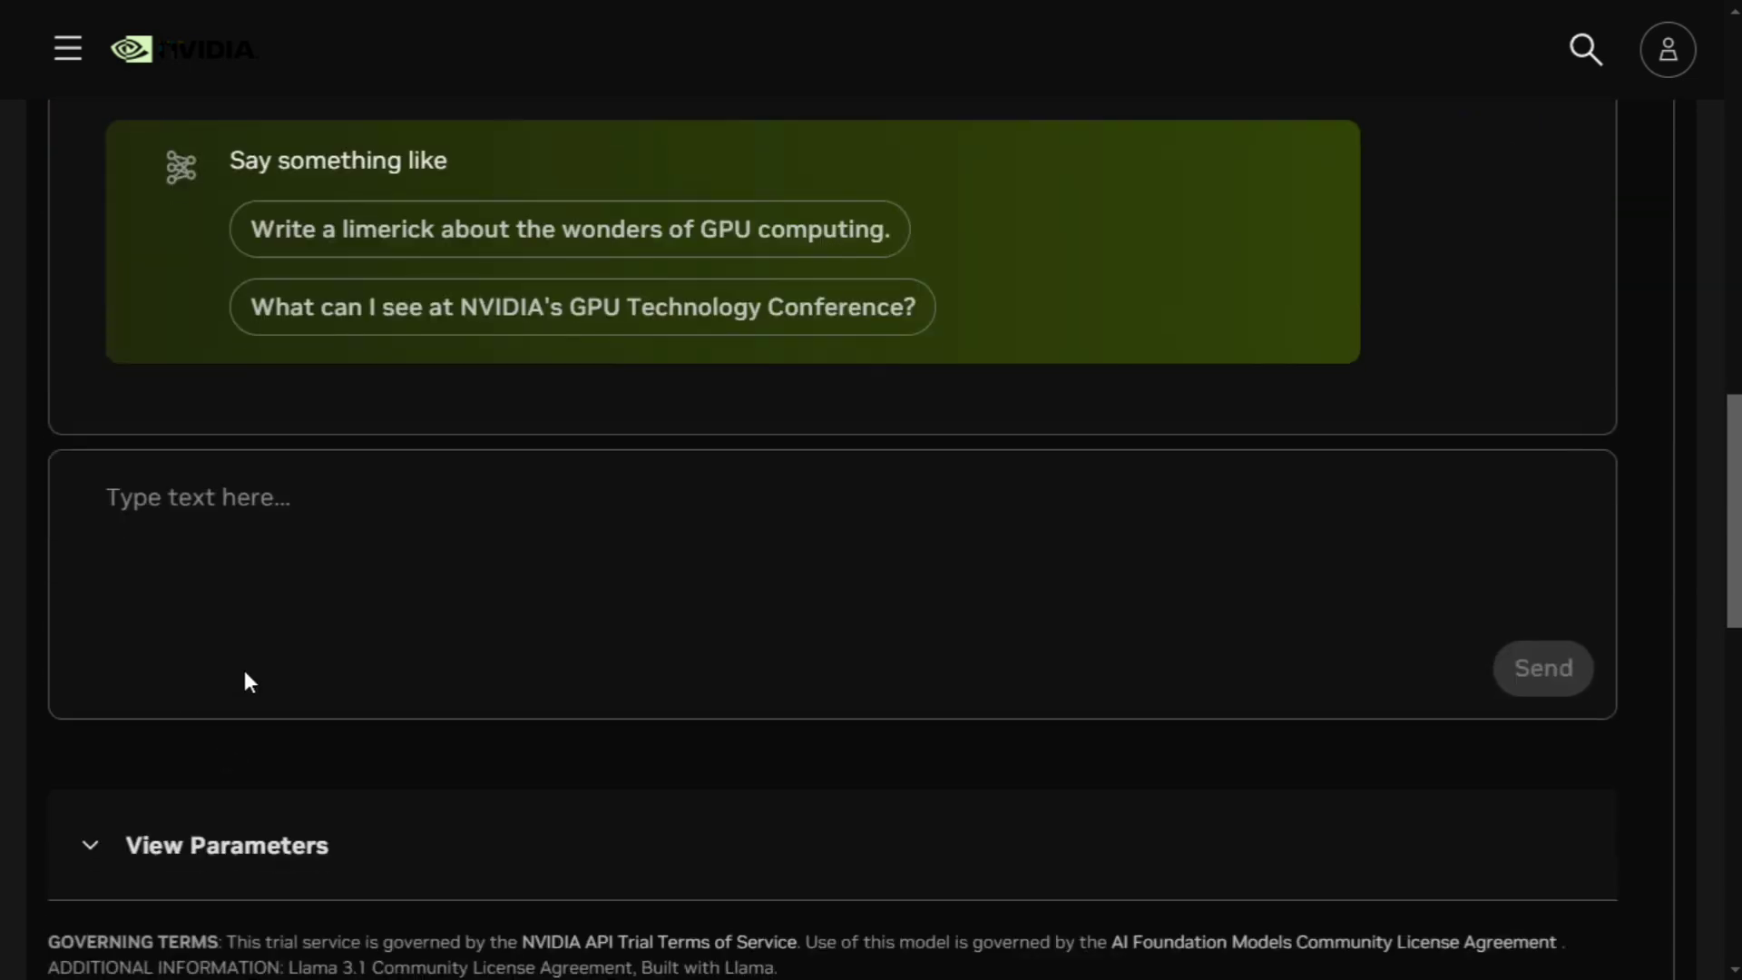
Send 'Tell me about India' in the trial chat and get an overview of India's geography and climate.
{"action": "left_click", "coordinate": [306, 542]}
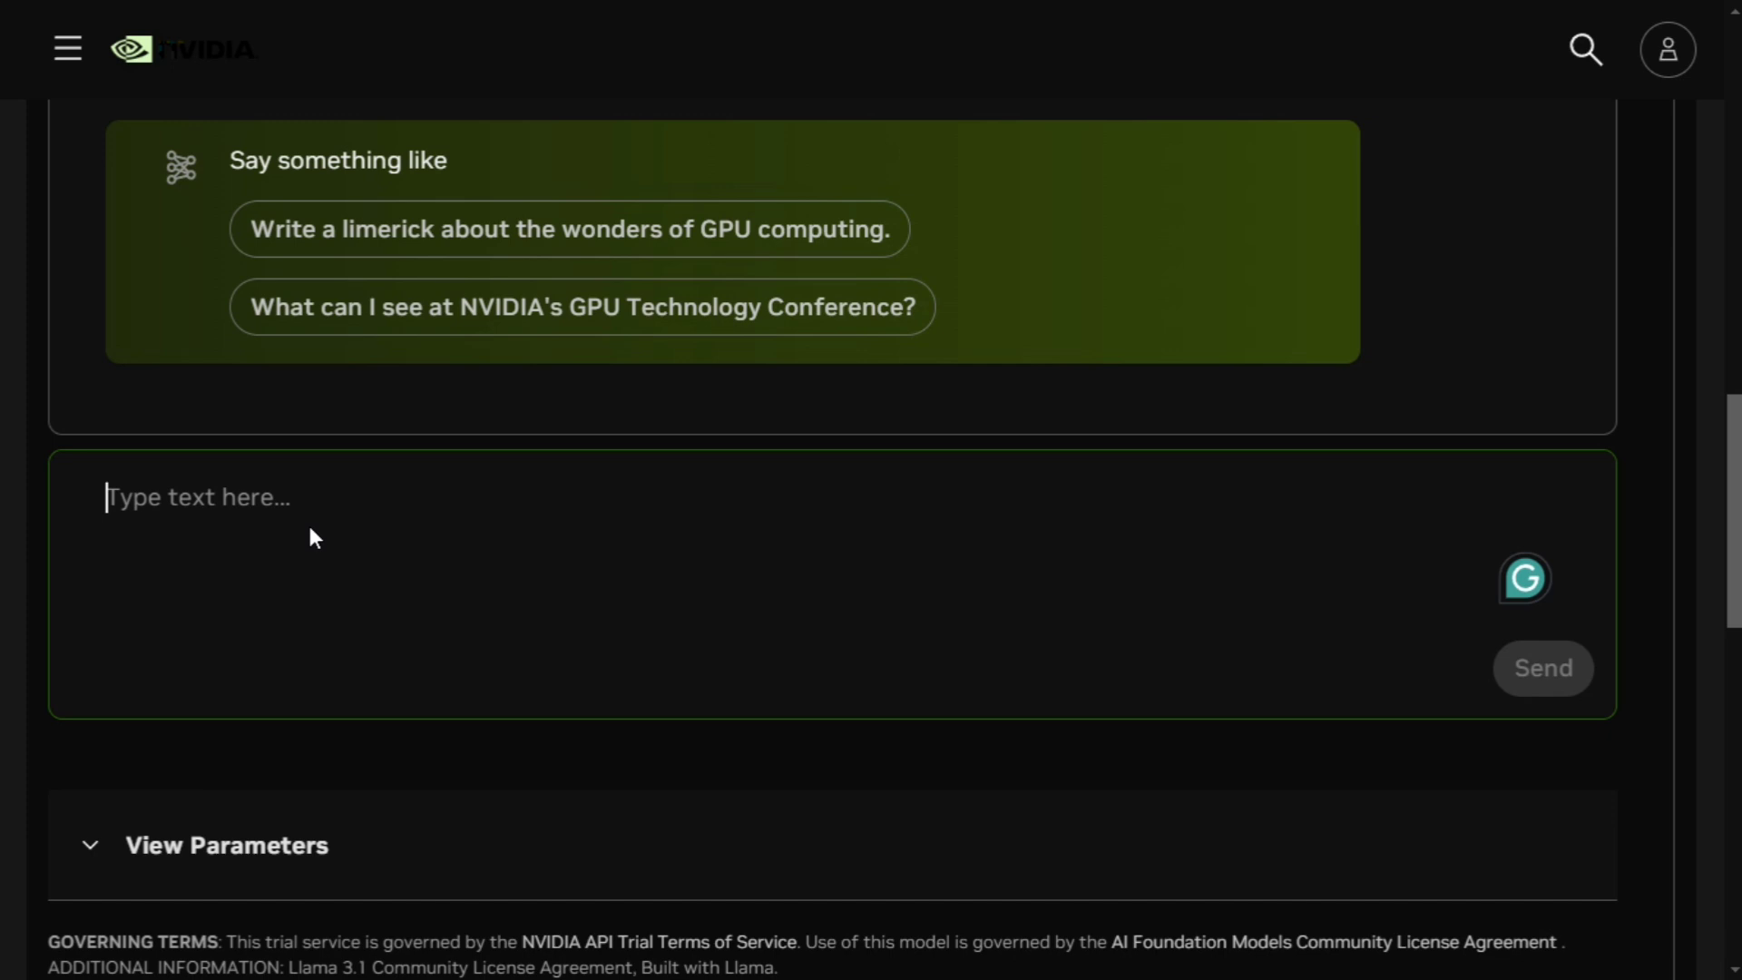
{"action": "type", "text": "Tell"}
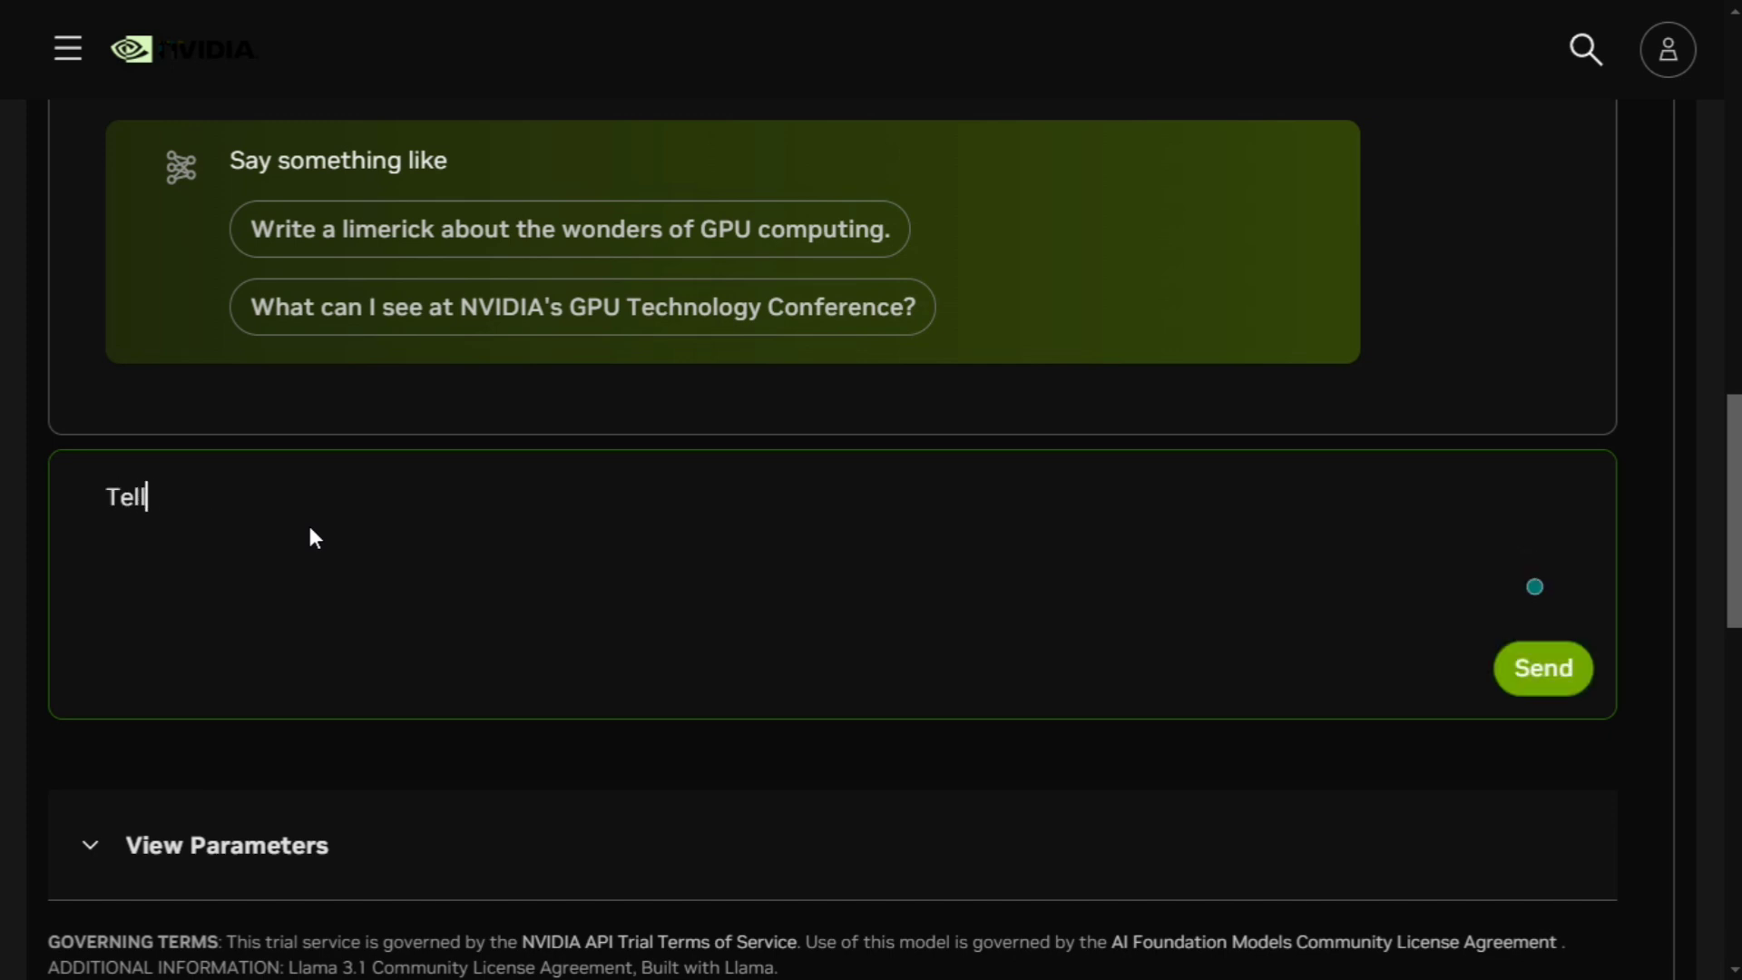
{"action": "type", "text": " me about India"}
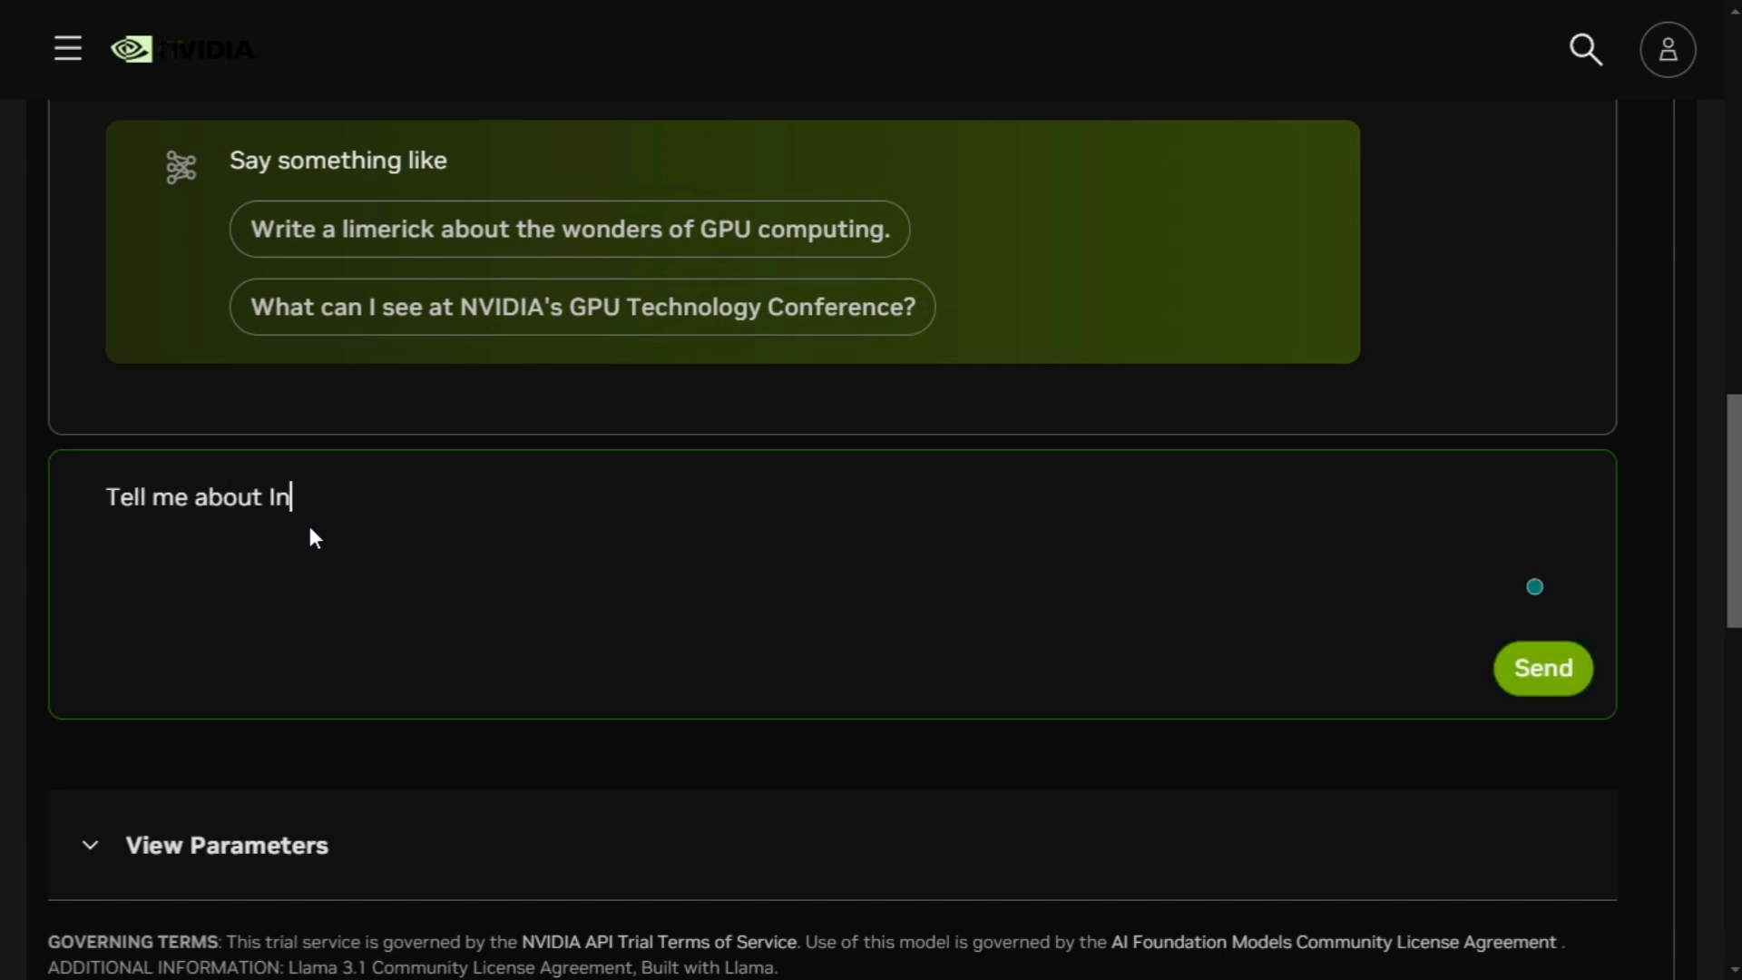
{"action": "left_click", "coordinate": [1538, 668]}
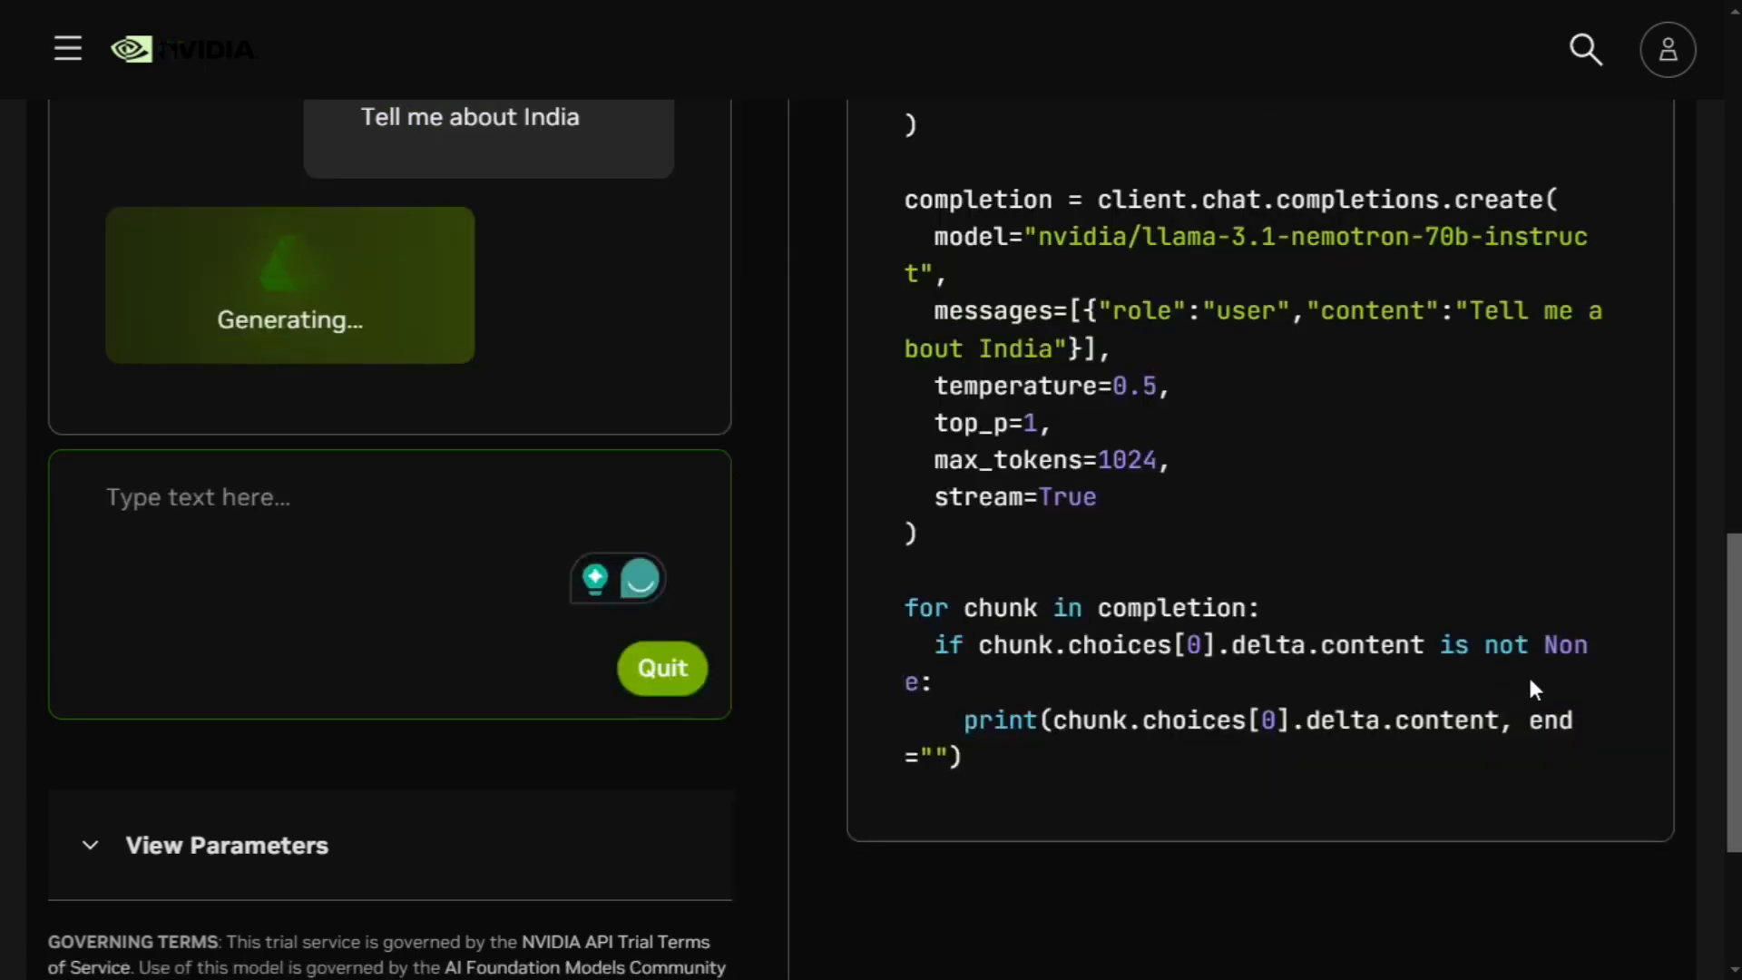
{"action": "scroll", "coordinate": [775, 566], "scroll_direction": "up", "scroll_amount": 3}
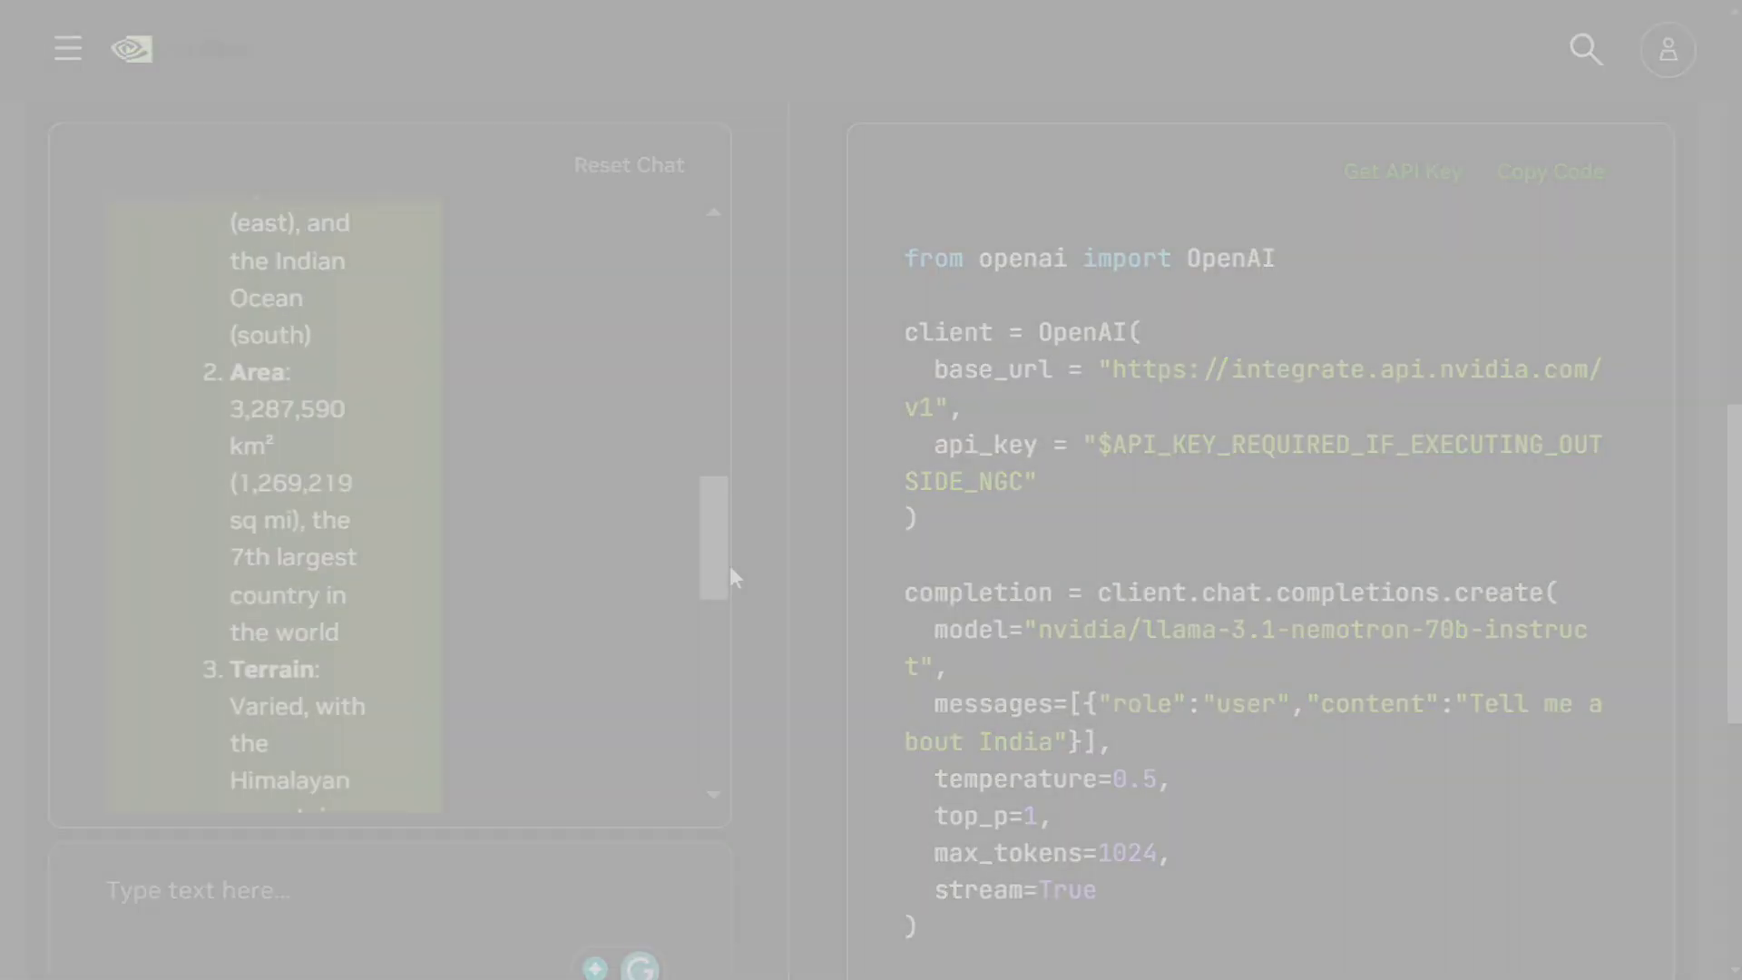
{"action": "scroll", "coordinate": [824, 592], "scroll_direction": "down", "scroll_amount": 2}
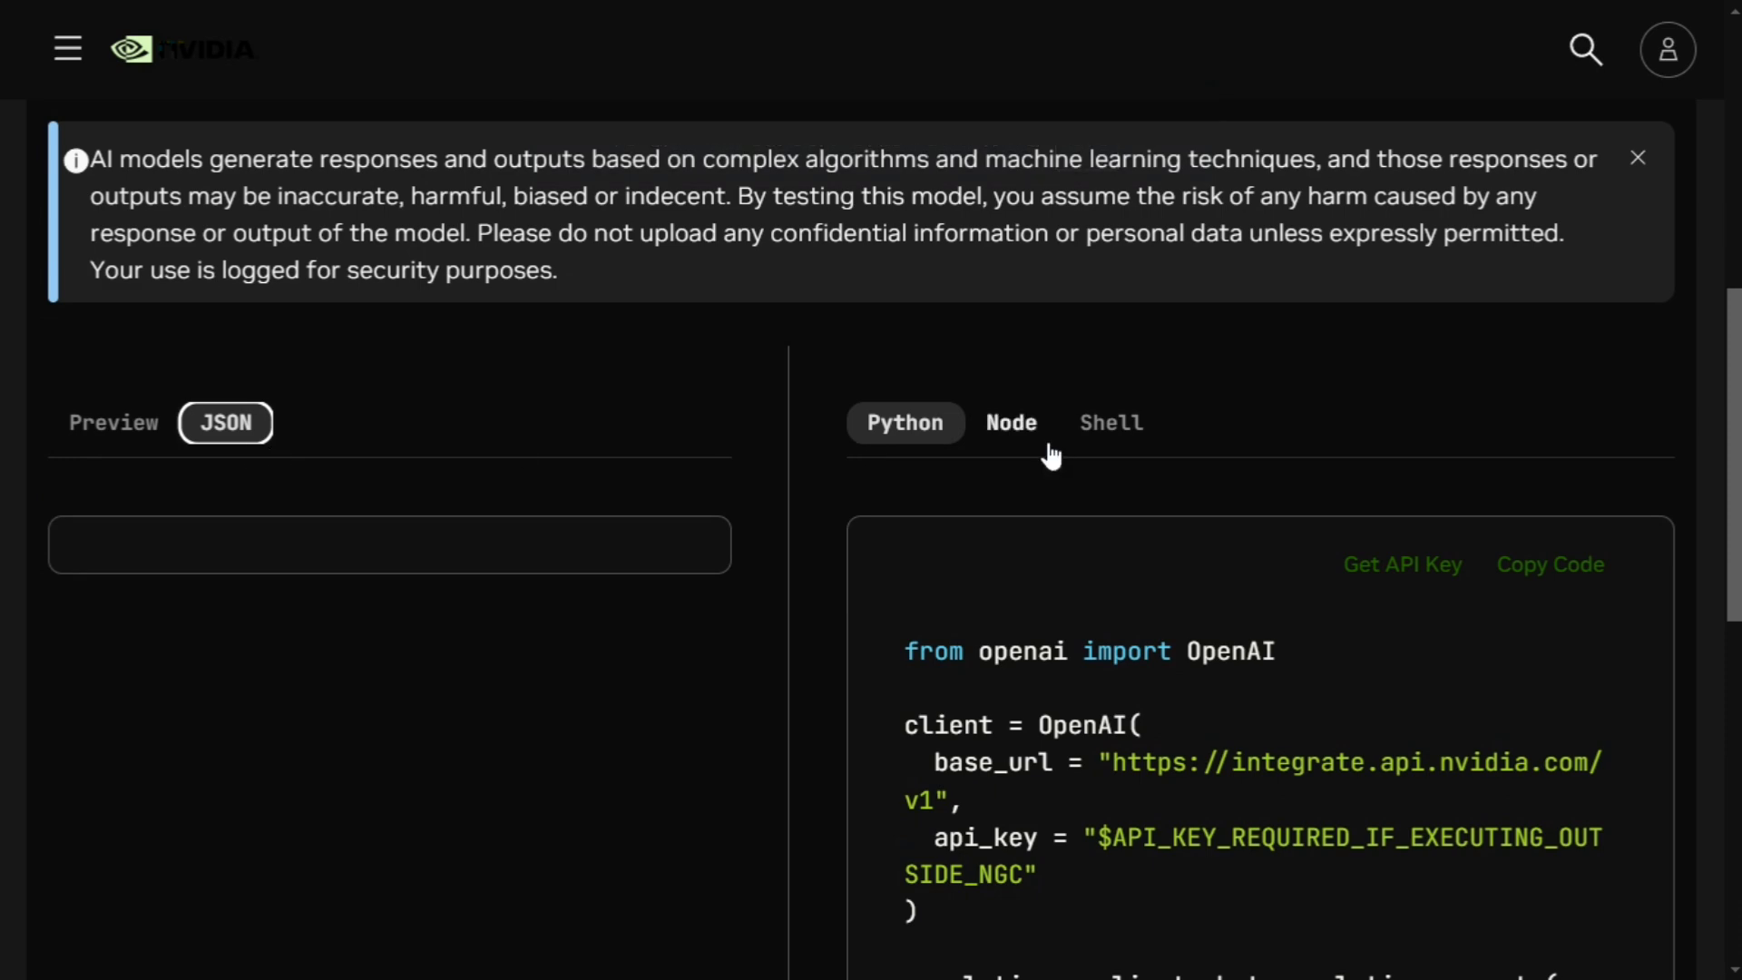
{"action": "scroll", "coordinate": [1051, 455], "scroll_direction": "down", "scroll_amount": 2}
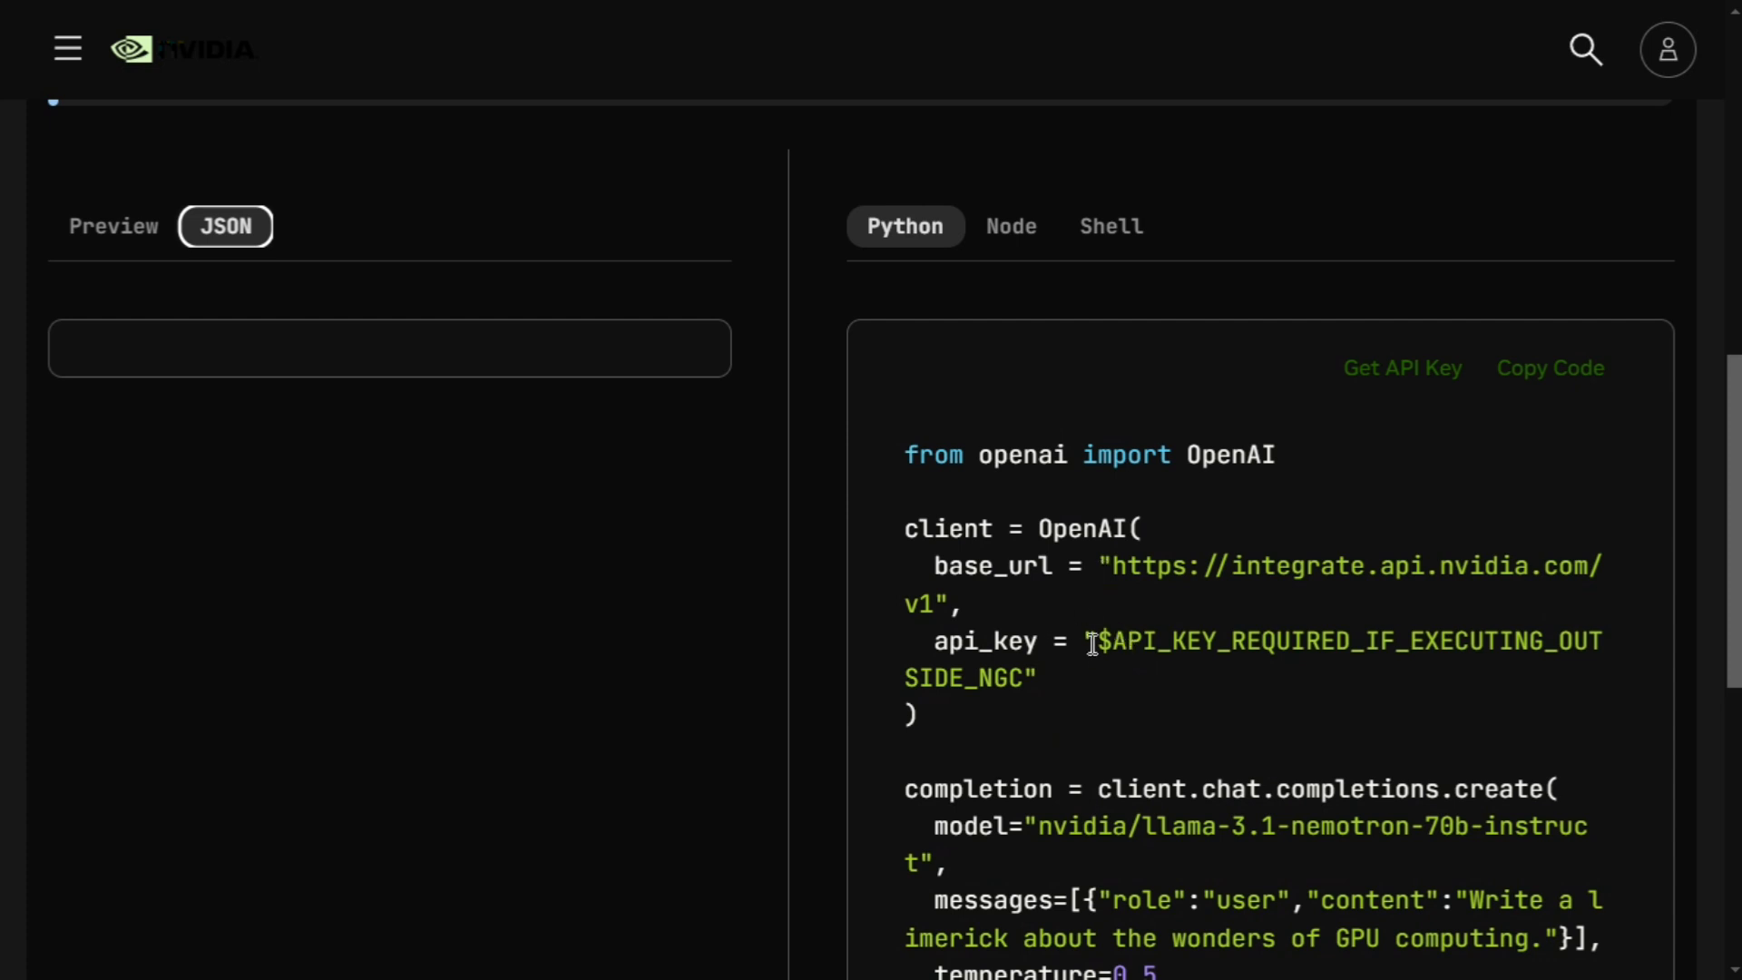
{"action": "scroll", "coordinate": [1144, 598], "scroll_direction": "down", "scroll_amount": 2}
{"action": "scroll", "coordinate": [1157, 468], "scroll_direction": "up", "scroll_amount": 2}
Bring up the Get API Key prompt, then dismiss it without generating a key.
{"action": "left_click", "coordinate": [1399, 379]}
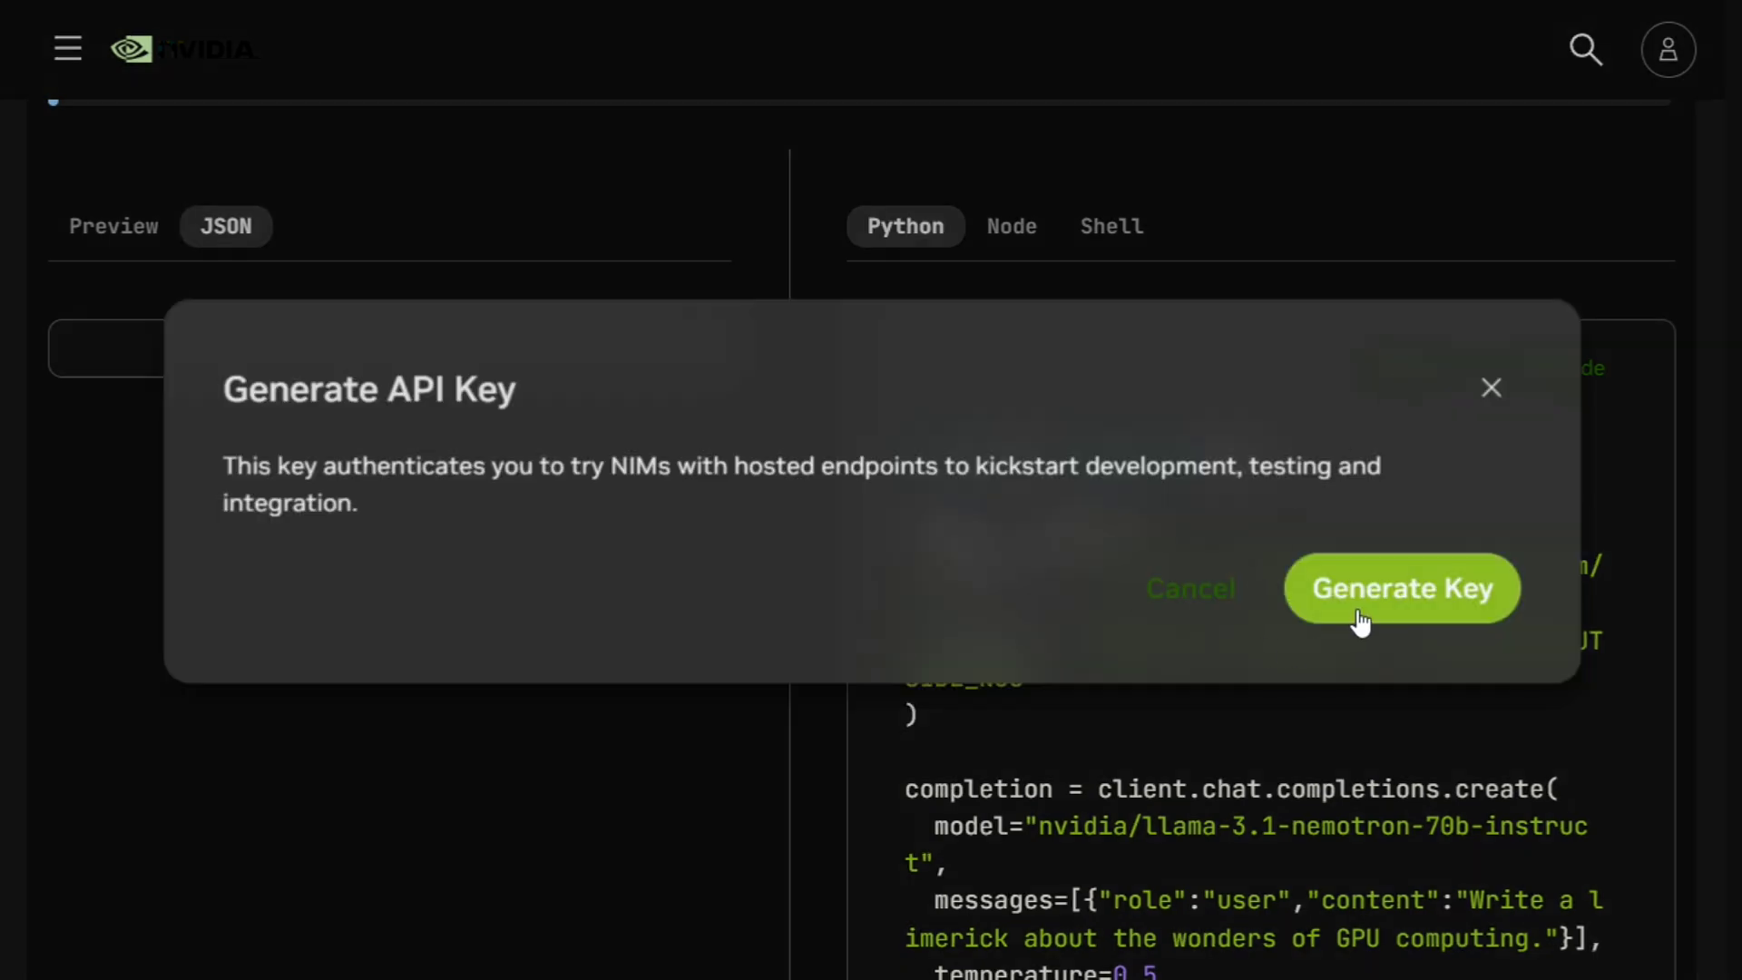
{"action": "left_click", "coordinate": [1493, 393]}
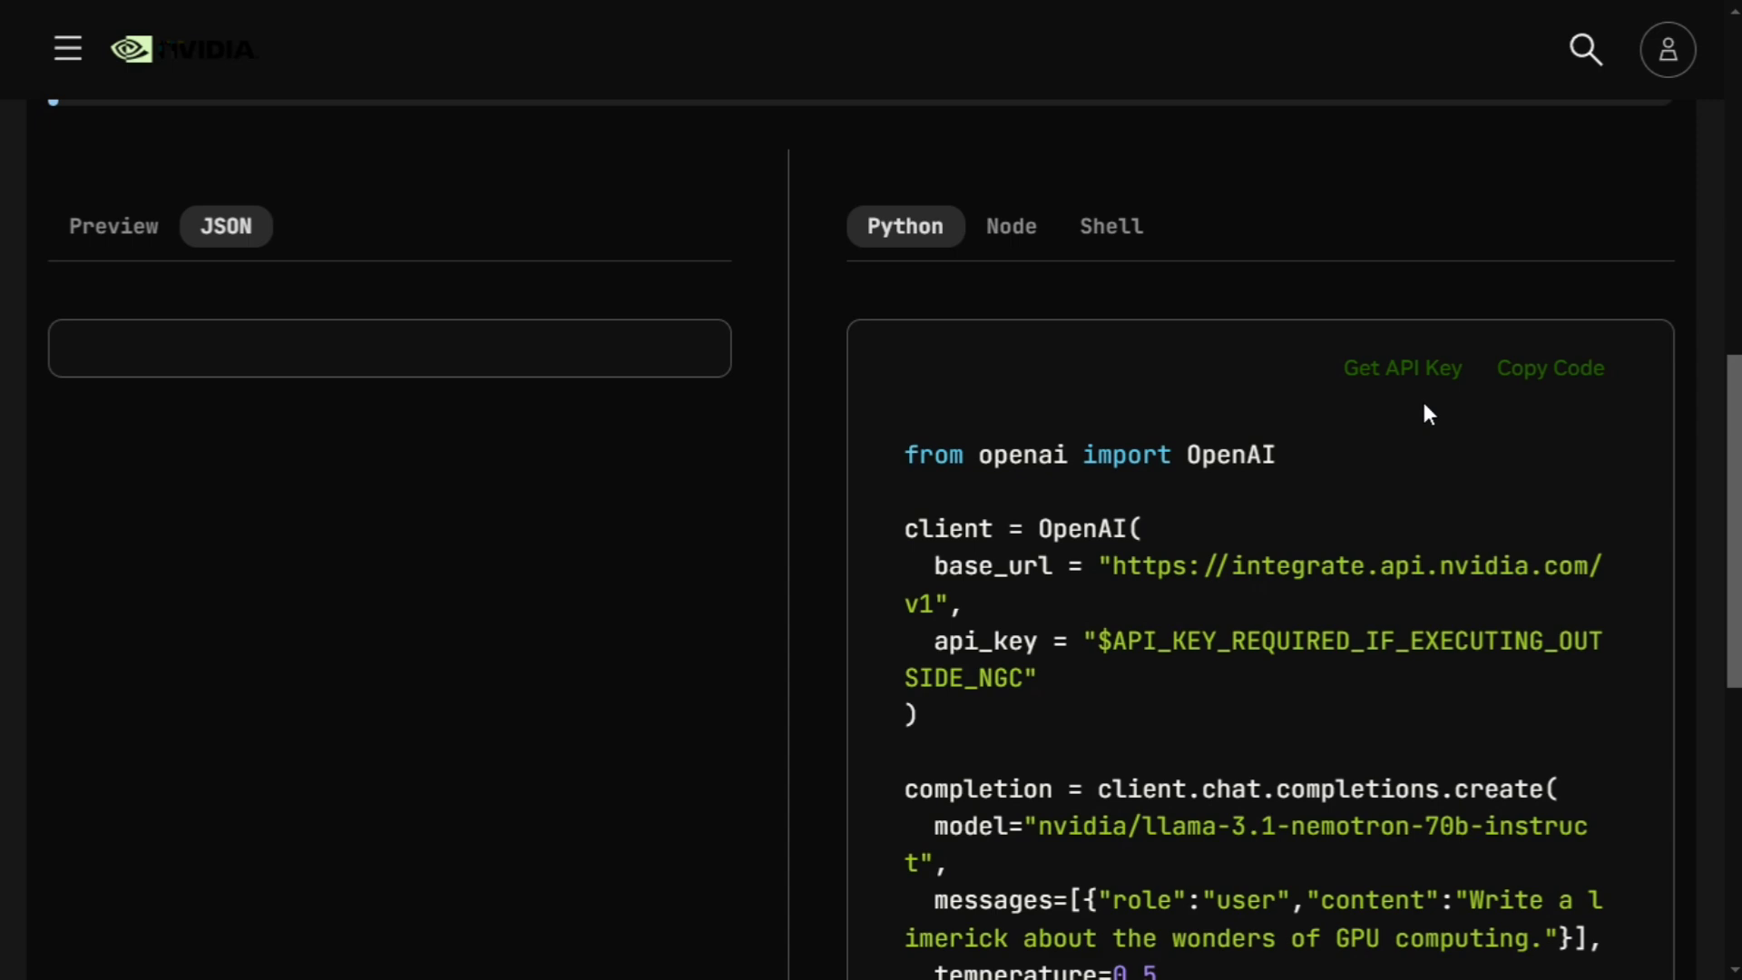
{"action": "scroll", "coordinate": [1175, 513], "scroll_direction": "down", "scroll_amount": 3}
{"action": "scroll", "coordinate": [1082, 518], "scroll_direction": "up", "scroll_amount": 5}
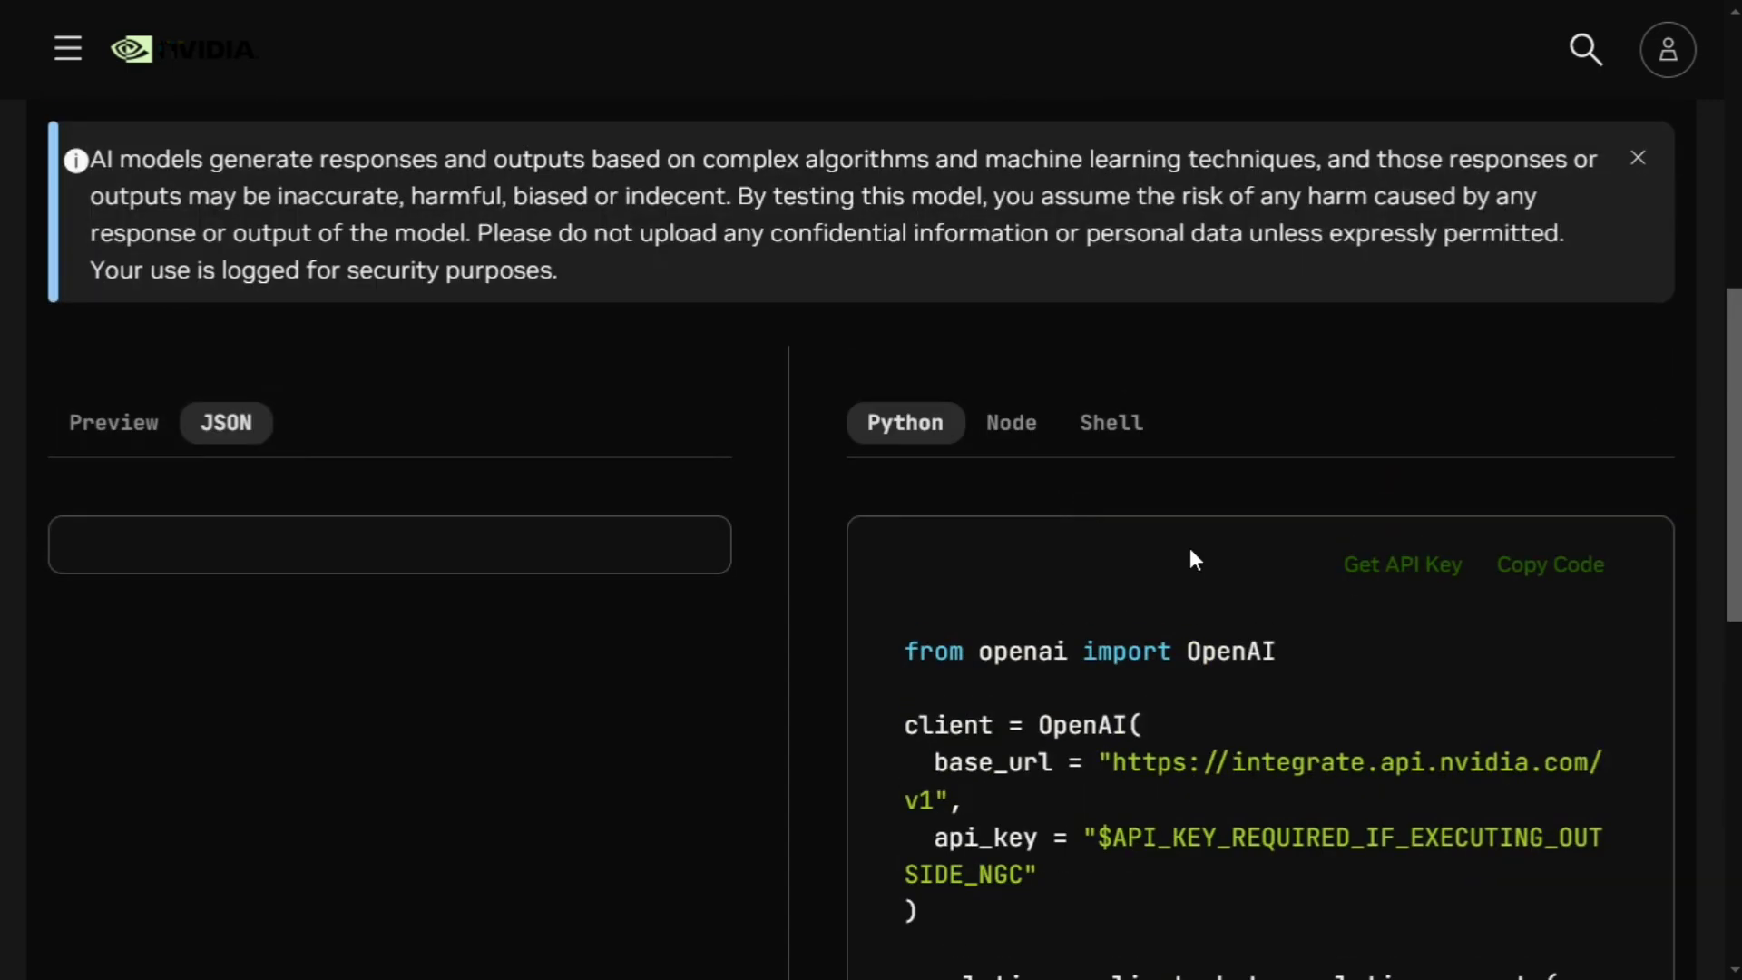
Copy the Python sample code and review the build.nvidia.com link comment in the Colab cell.
{"action": "left_click", "coordinate": [1568, 570]}
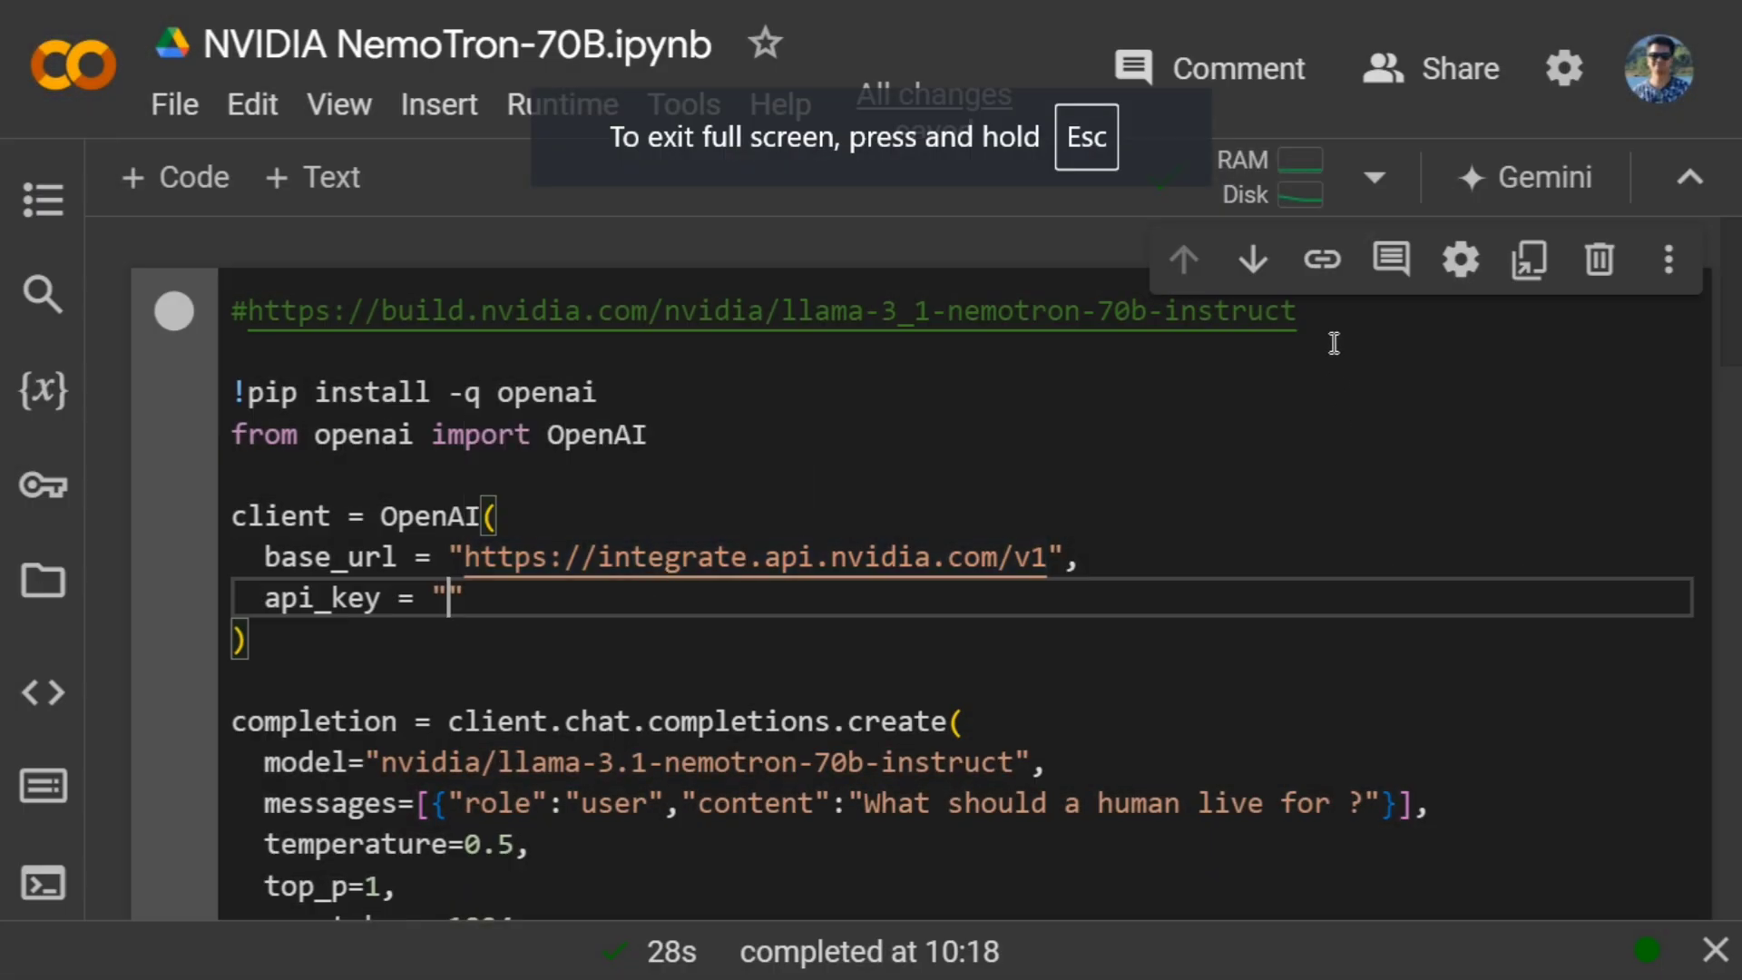
{"action": "left_click_drag", "start_coordinate": [1333, 318], "coordinate": [235, 316]}
{"action": "left_click", "coordinate": [470, 392]}
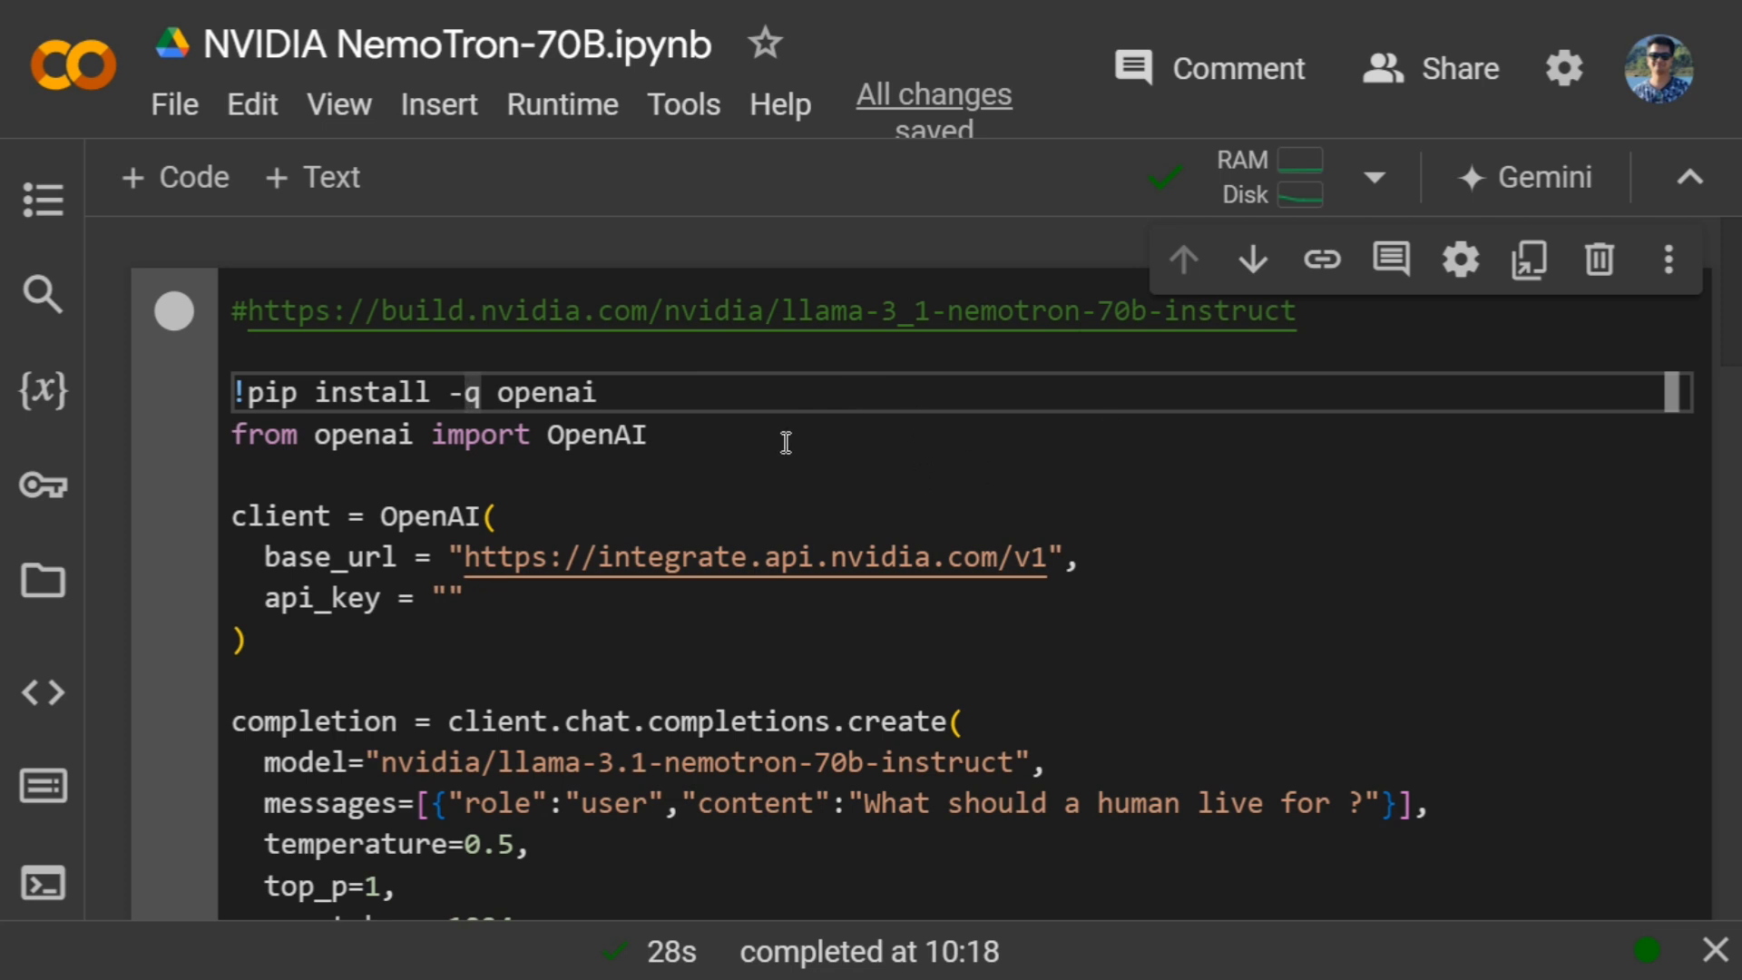
{"action": "left_click", "coordinate": [1309, 358]}
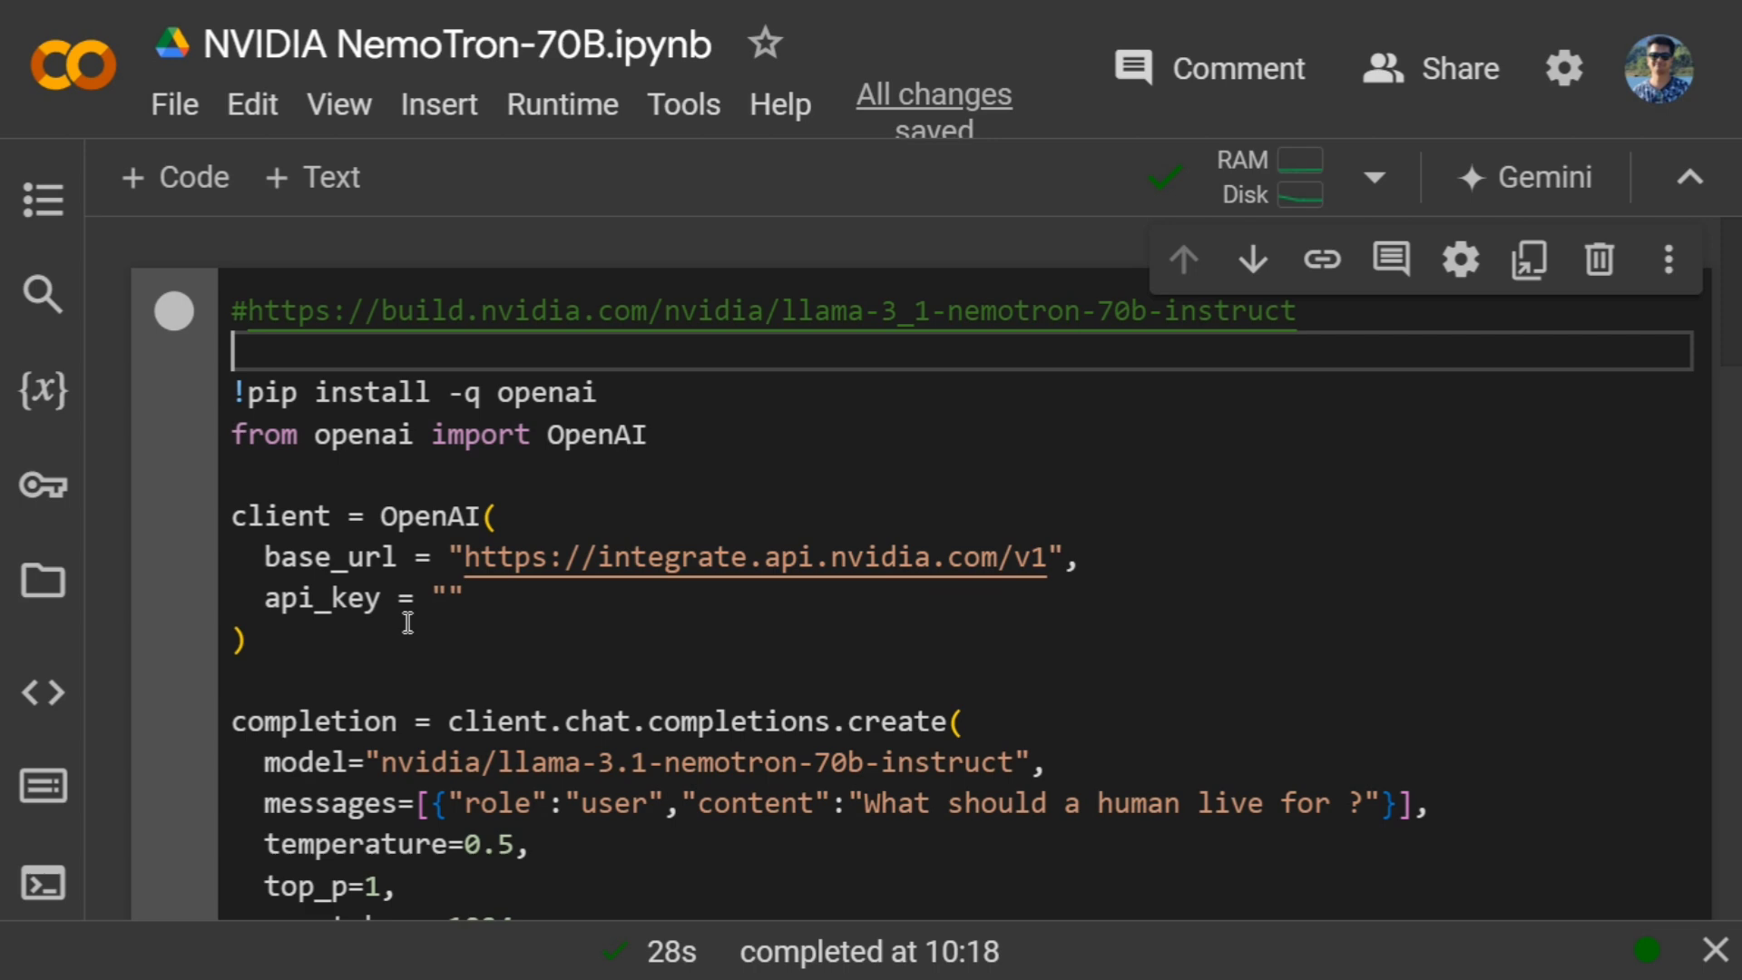
{"action": "scroll", "coordinate": [609, 558], "scroll_direction": "down", "scroll_amount": 3}
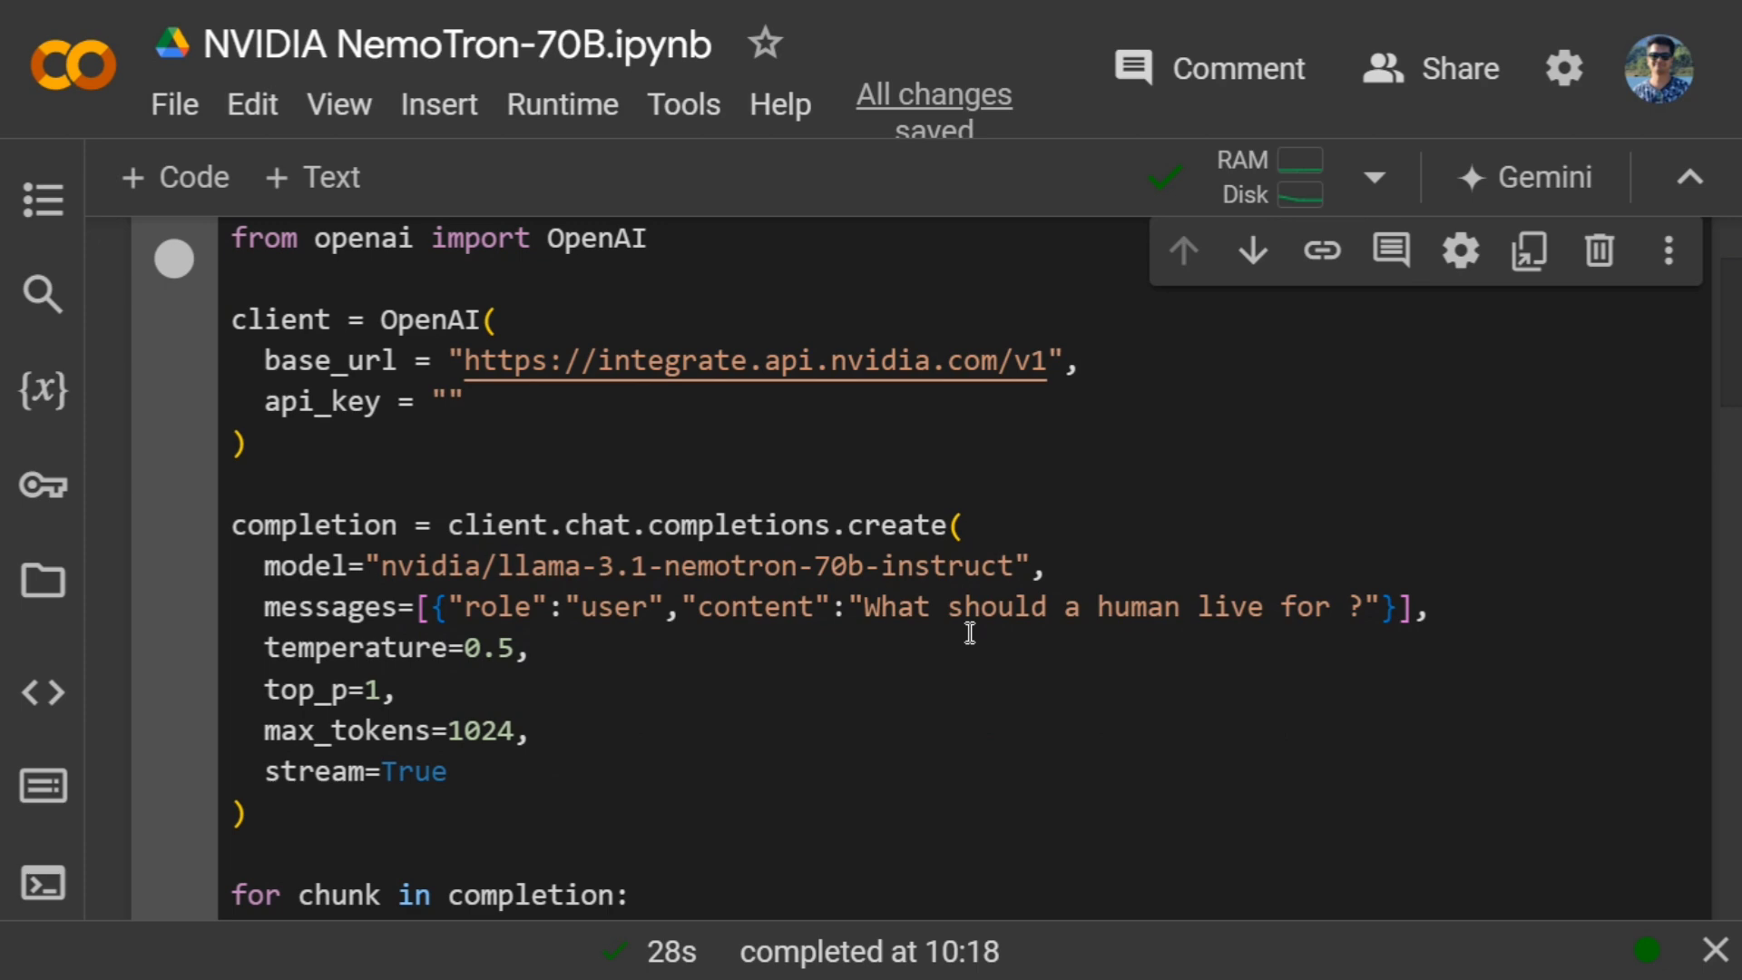
{"action": "left_click", "coordinate": [869, 624]}
{"action": "left_click_drag", "start_coordinate": [868, 624], "coordinate": [1280, 615]}
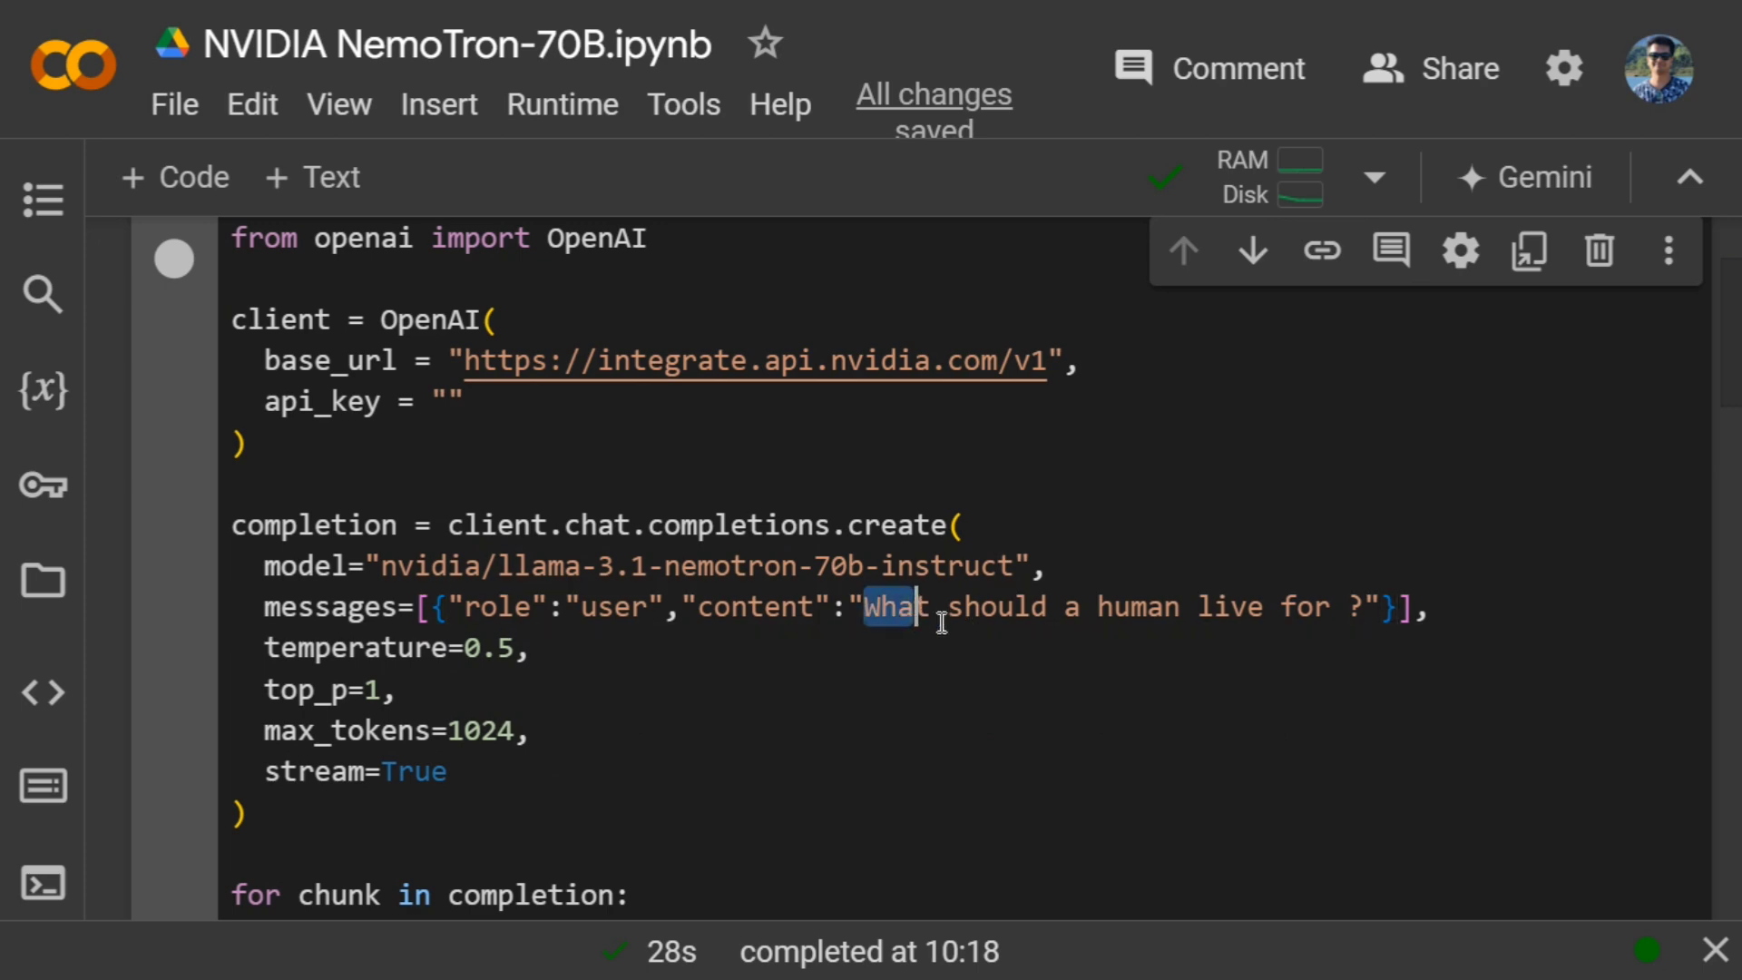
{"action": "scroll", "coordinate": [494, 675], "scroll_direction": "down", "scroll_amount": 3}
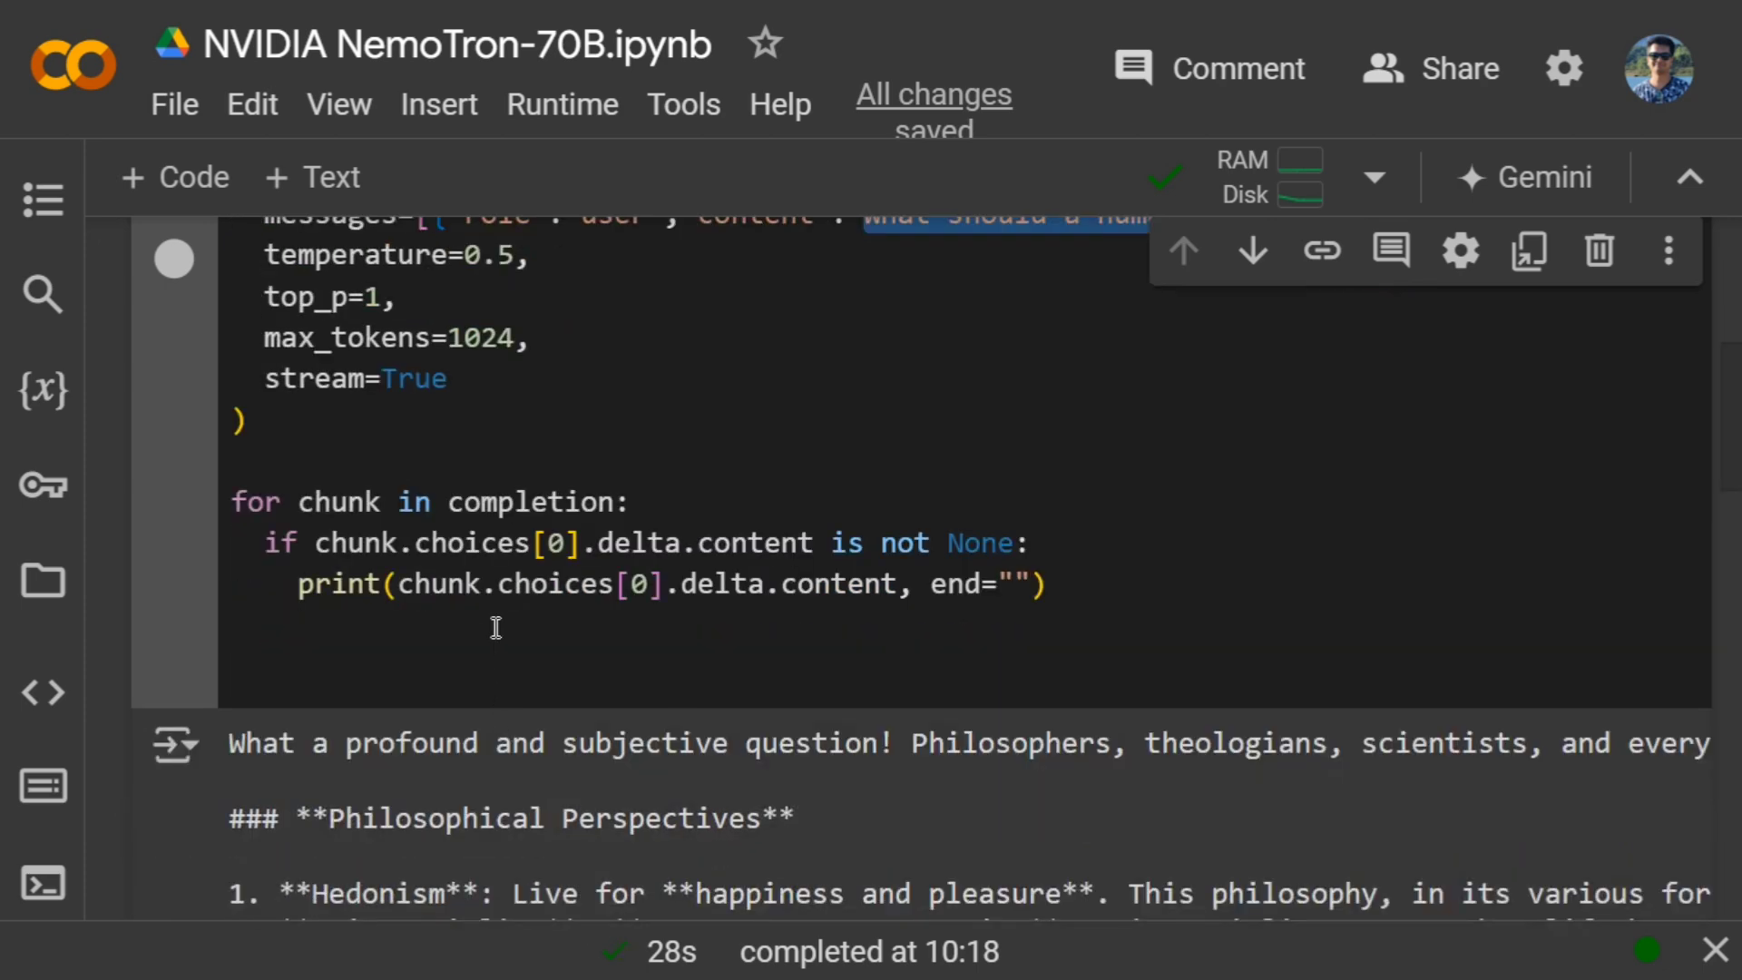
{"action": "scroll", "coordinate": [418, 527], "scroll_direction": "down", "scroll_amount": 2}
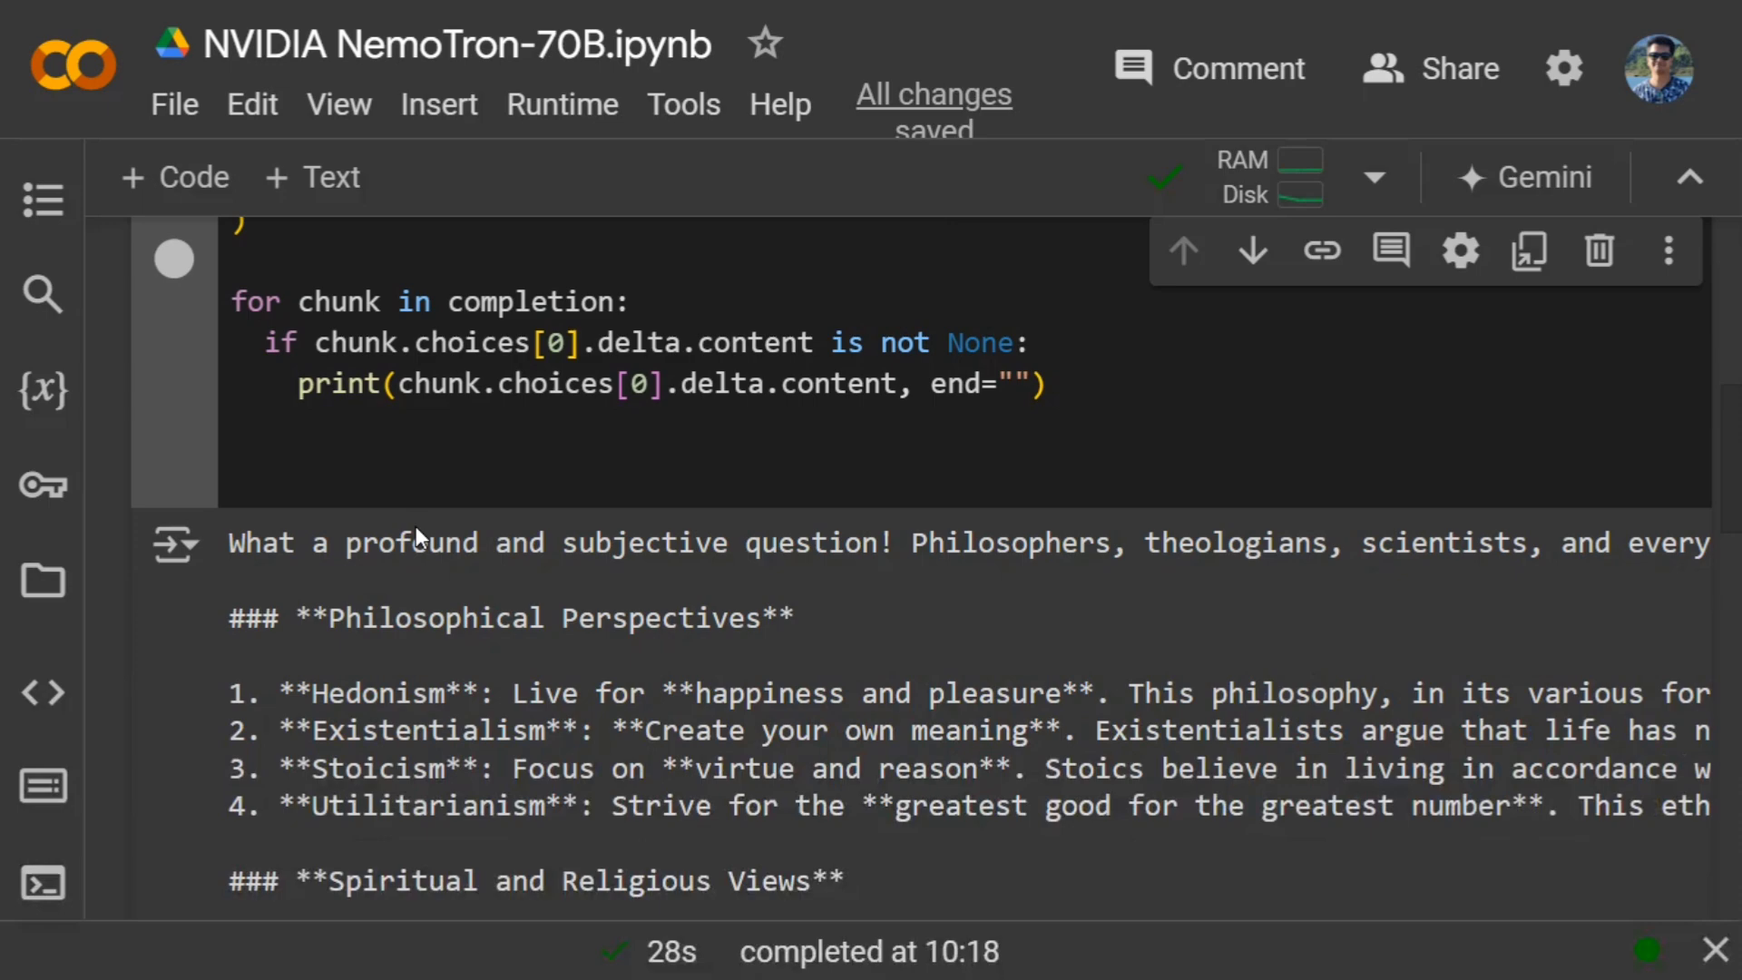
{"action": "scroll", "coordinate": [418, 526], "scroll_direction": "down", "scroll_amount": 2}
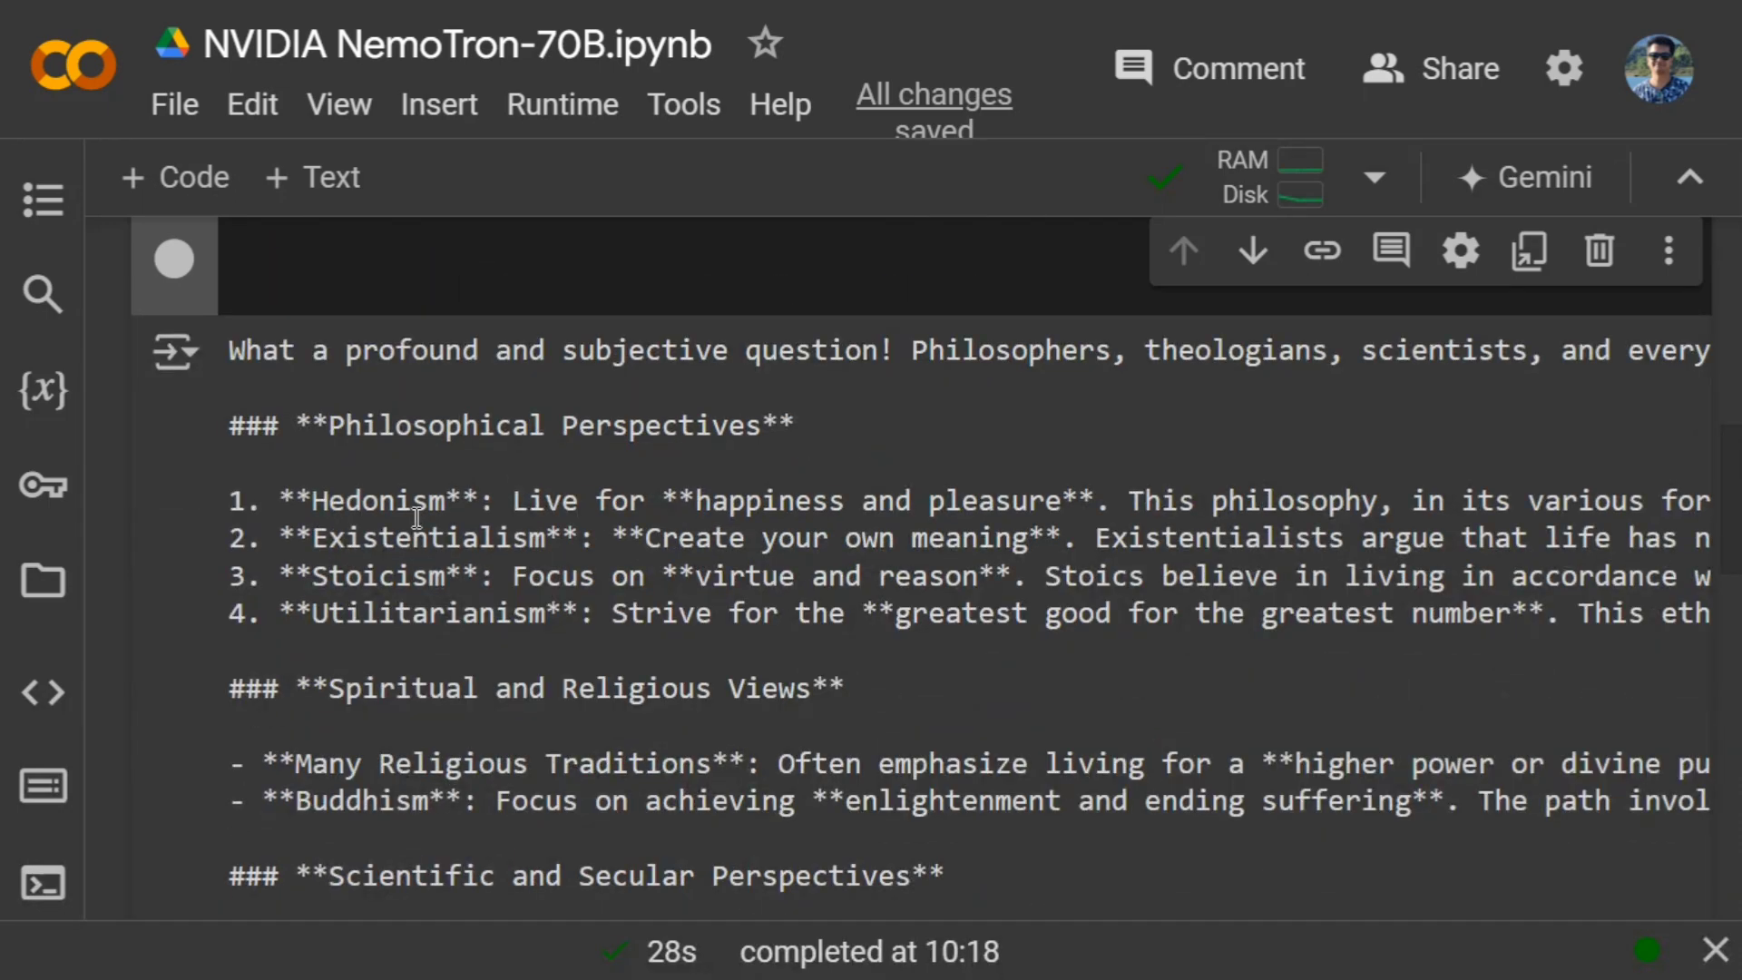
{"action": "scroll", "coordinate": [418, 519], "scroll_direction": "down", "scroll_amount": 2}
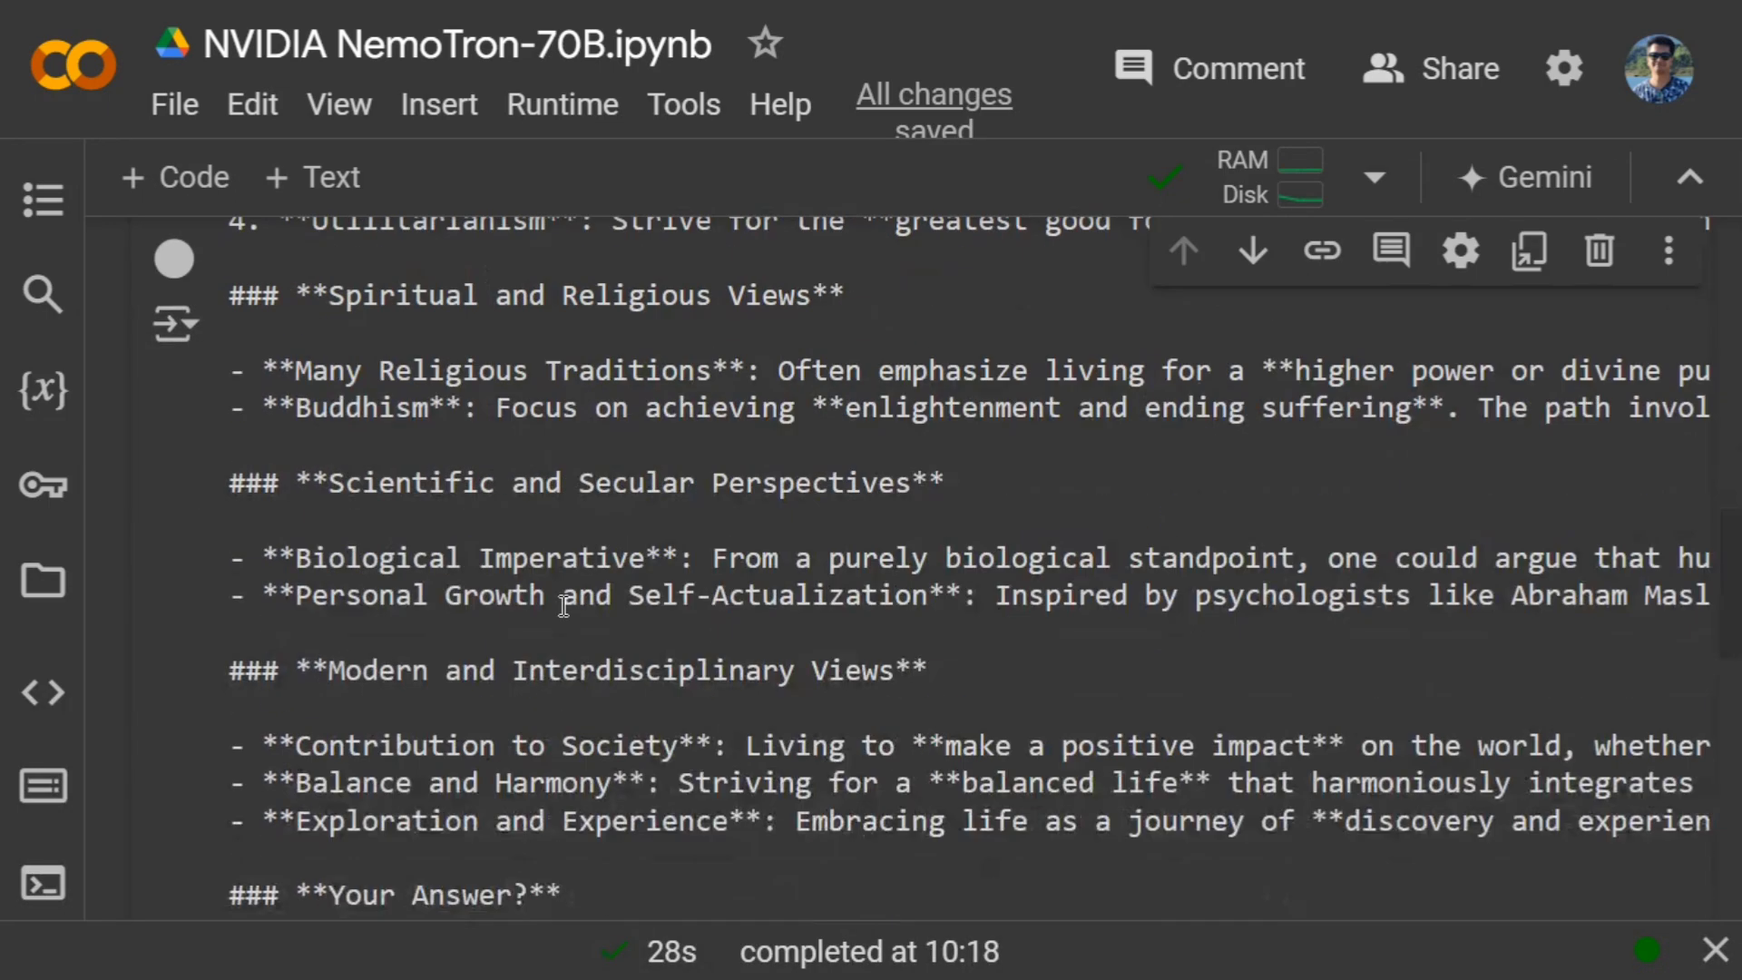
{"action": "scroll", "coordinate": [526, 581], "scroll_direction": "down", "scroll_amount": 4}
{"action": "scroll", "coordinate": [527, 582], "scroll_direction": "up", "scroll_amount": 3}
{"action": "scroll", "coordinate": [527, 580], "scroll_direction": "up", "scroll_amount": 3}
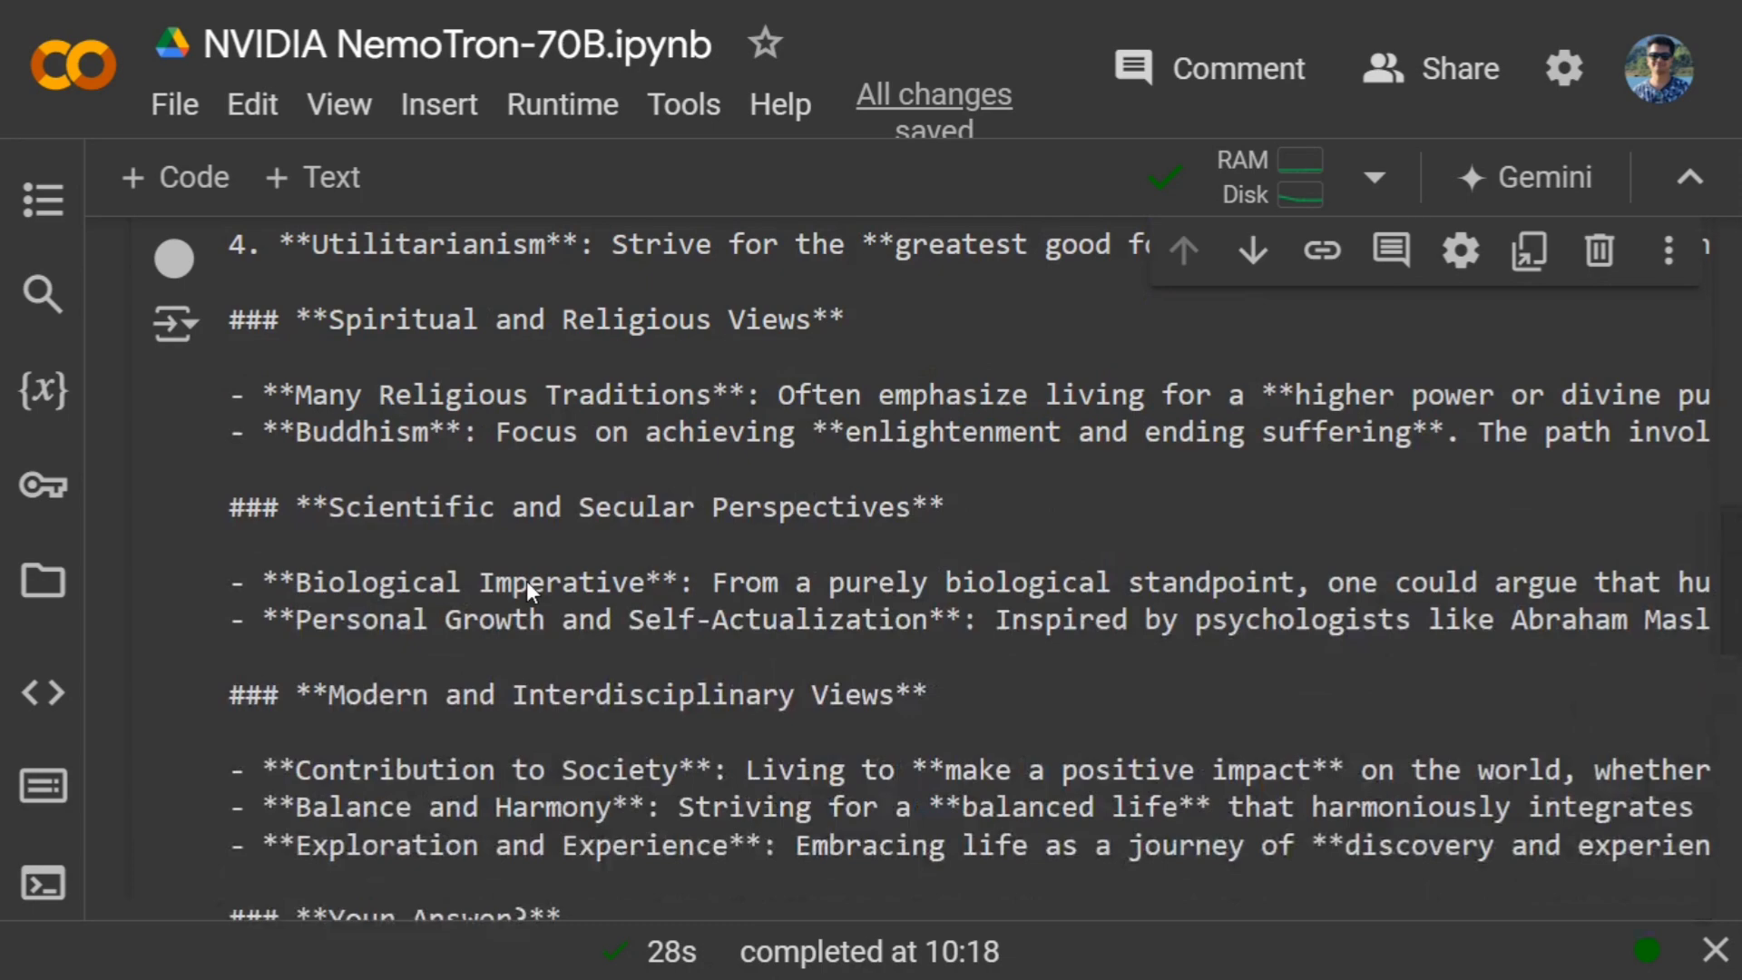
{"action": "scroll", "coordinate": [527, 581], "scroll_direction": "up", "scroll_amount": 3}
{"action": "scroll", "coordinate": [527, 581], "scroll_direction": "up", "scroll_amount": 2}
{"action": "scroll", "coordinate": [527, 581], "scroll_direction": "up", "scroll_amount": 6}
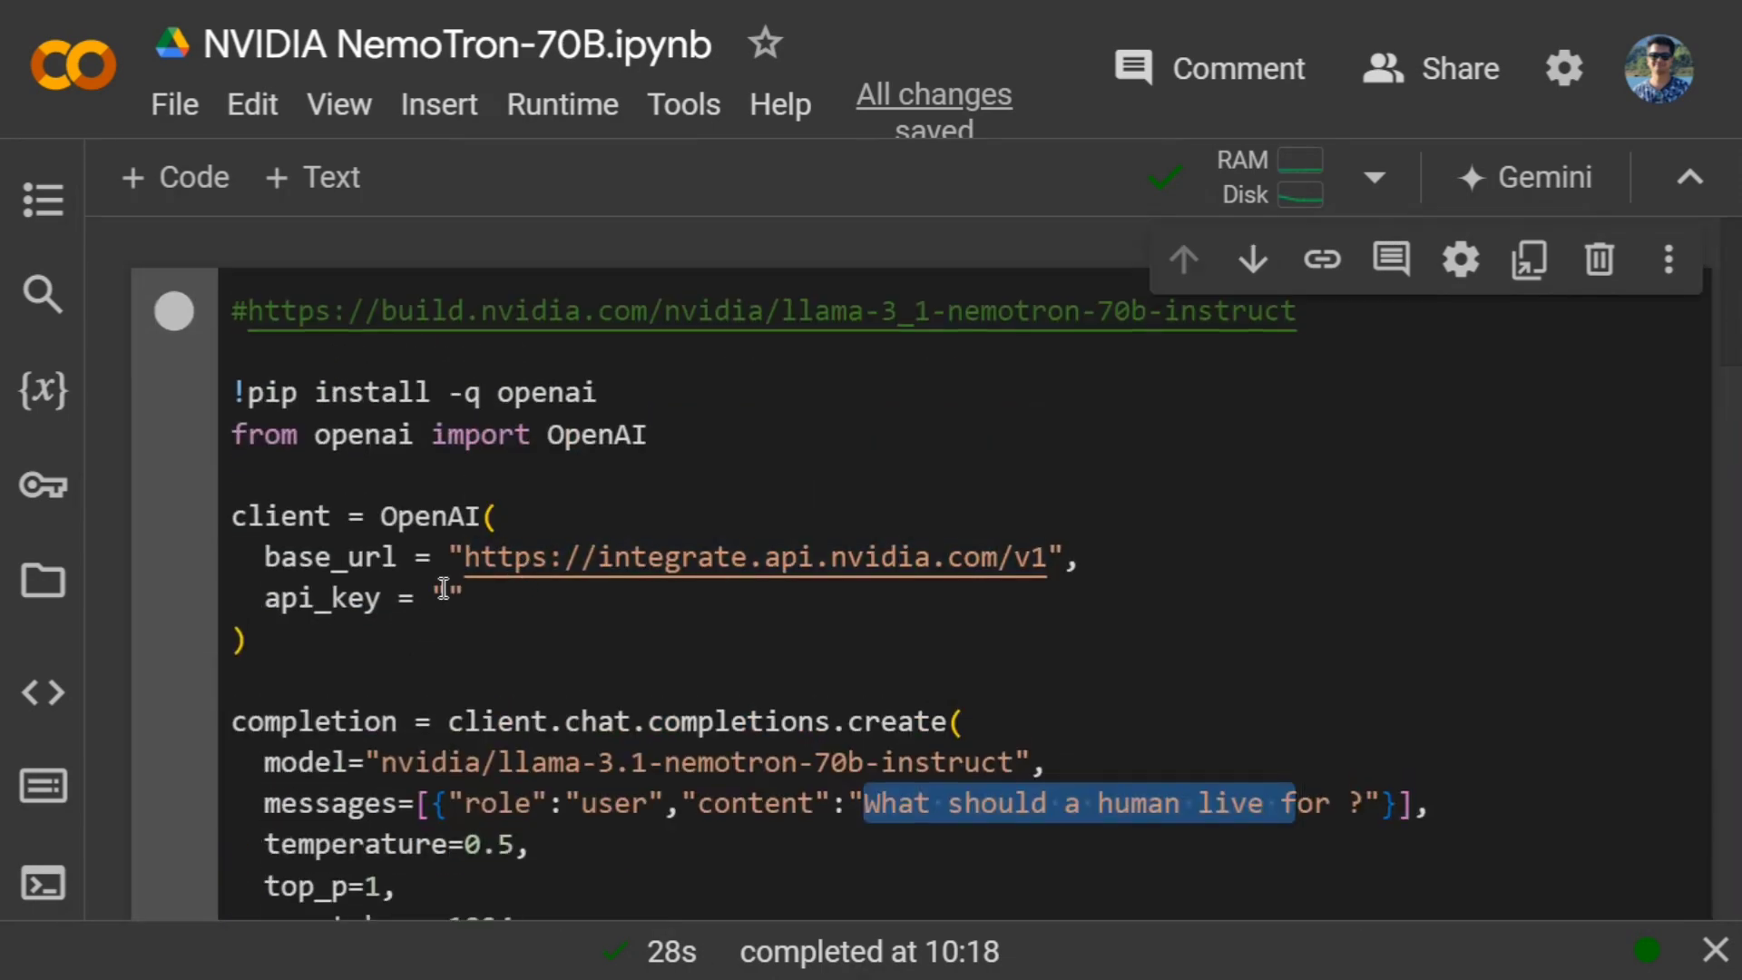
{"action": "scroll", "coordinate": [444, 588], "scroll_direction": "down", "scroll_amount": 3}
{"action": "scroll", "coordinate": [445, 589], "scroll_direction": "up", "scroll_amount": 3}
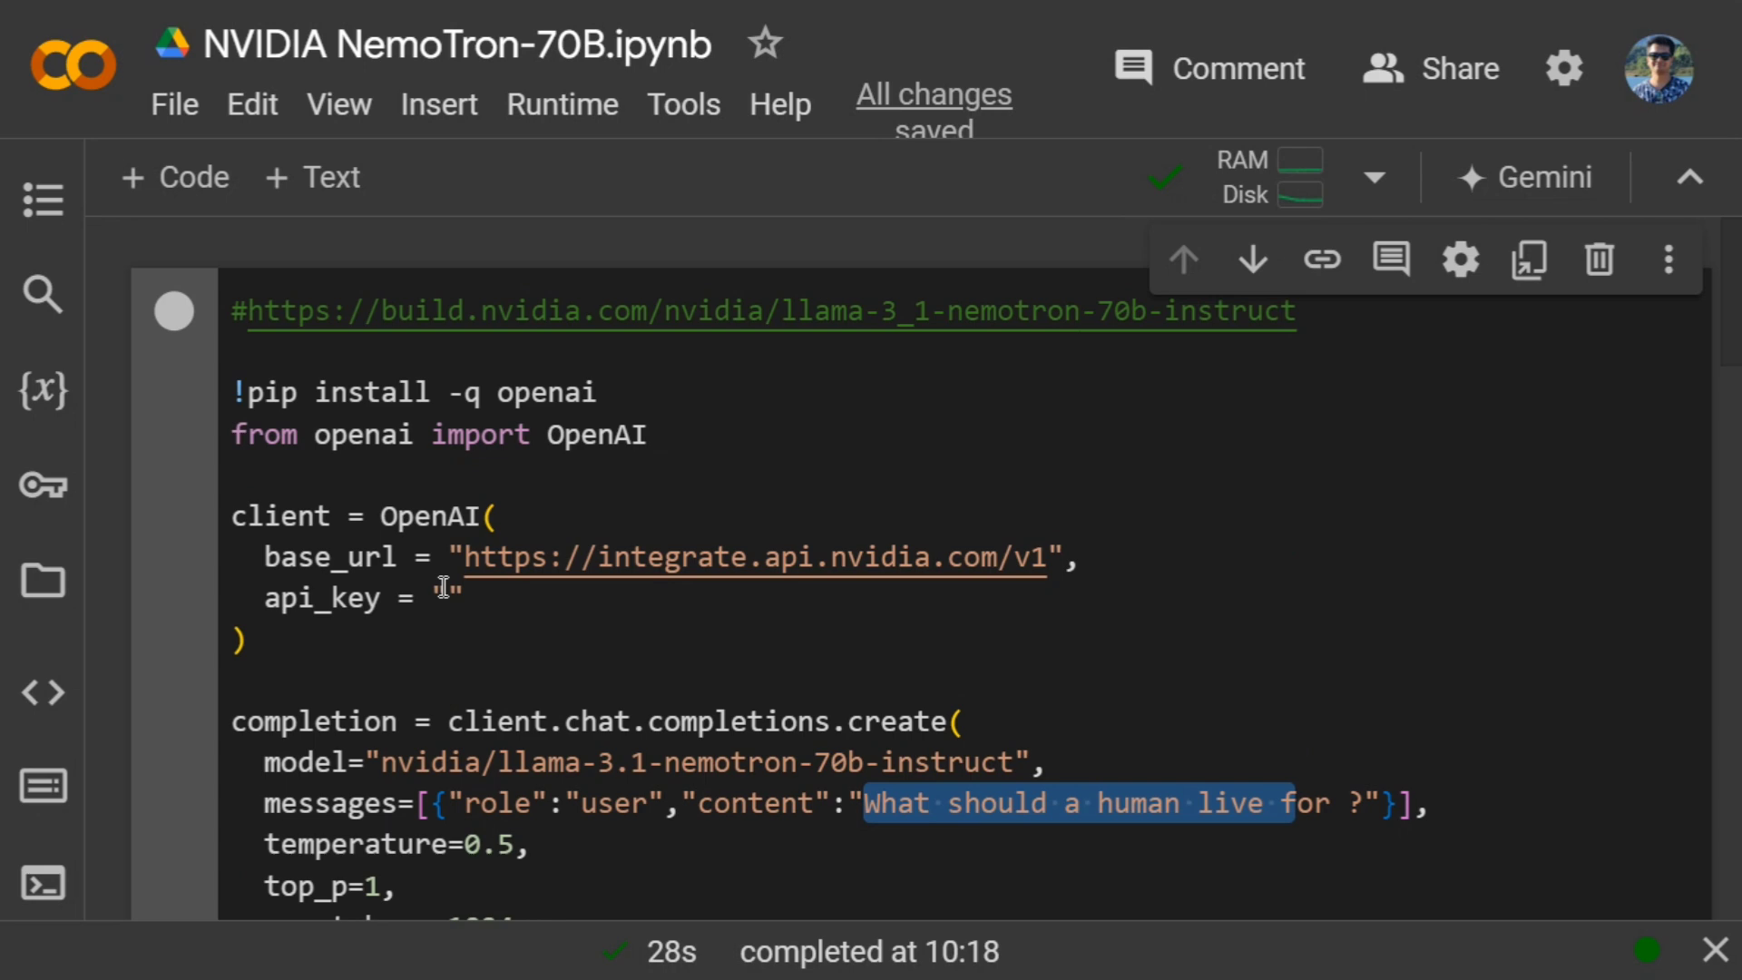